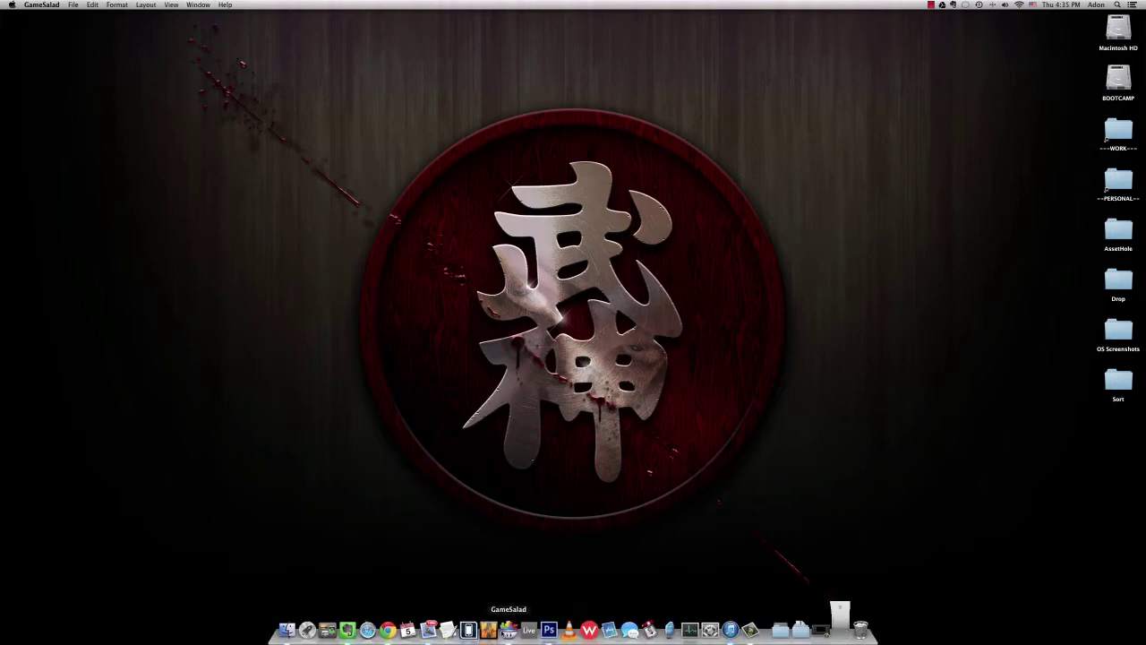
Bring up the universal landscape template and preview ExampleScene, steering the ship with the left joystick
click(833, 629)
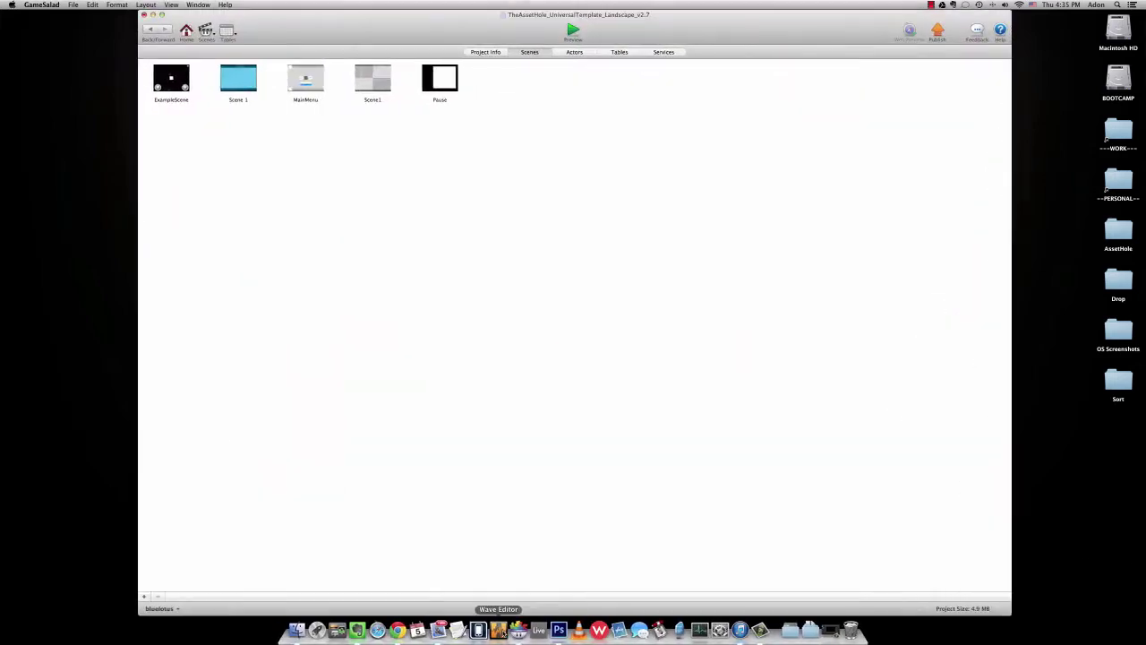
click(570, 31)
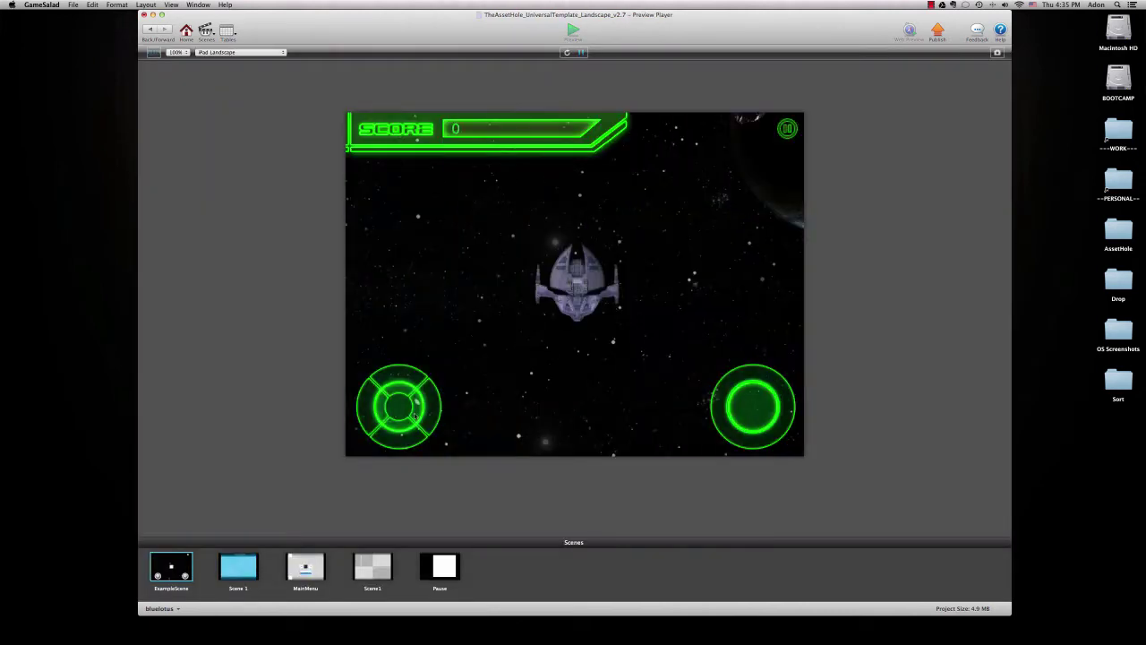
mouse_move(414, 414)
mouse_down()
mouse_move(404, 402)
mouse_move(455, 385)
mouse_up()
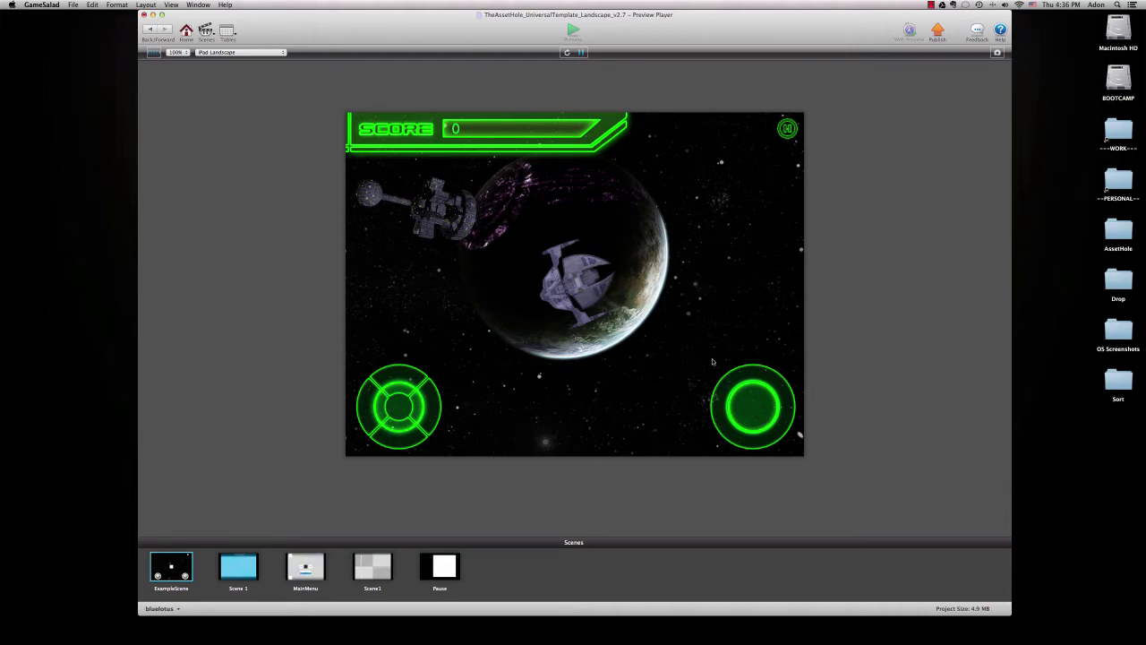
click(243, 52)
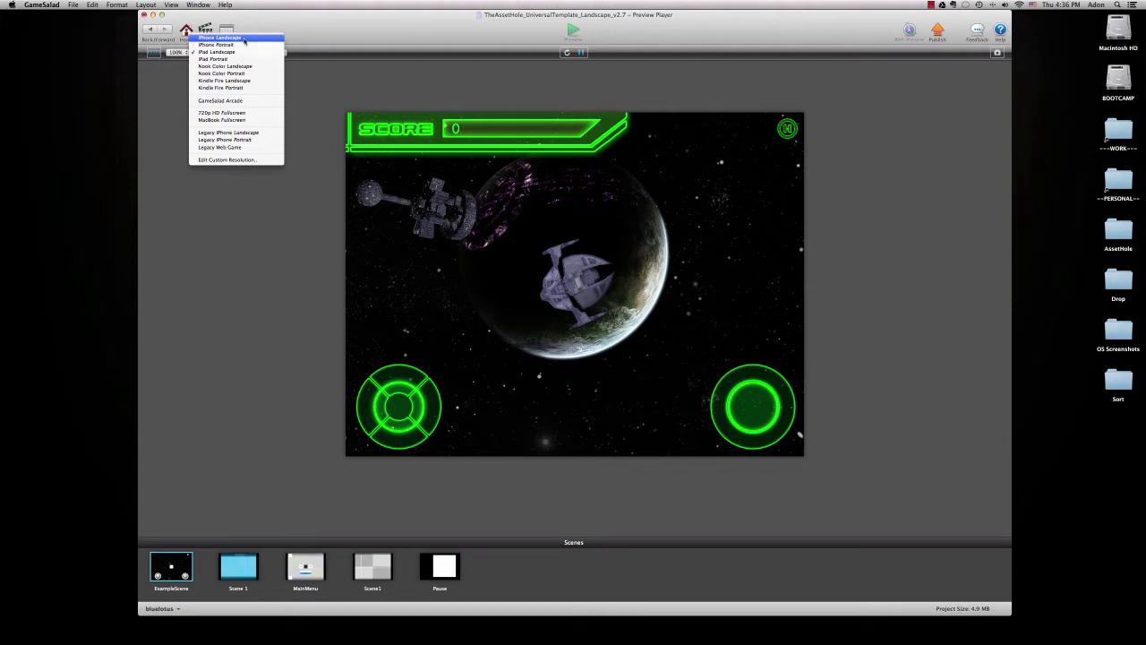
click(244, 40)
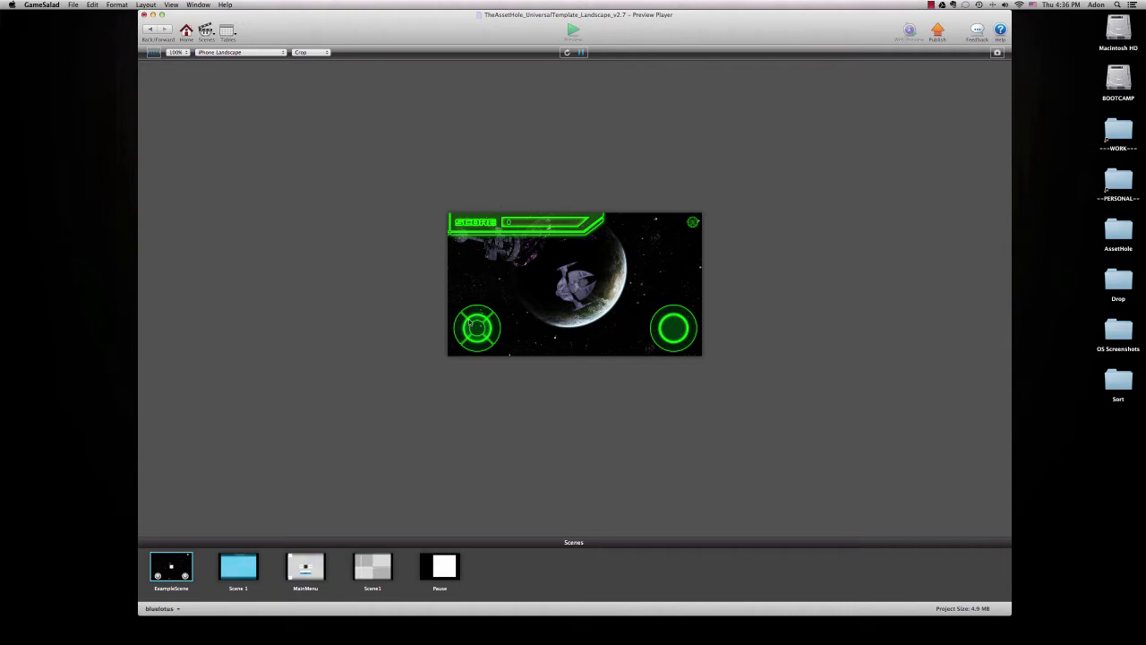
click(249, 52)
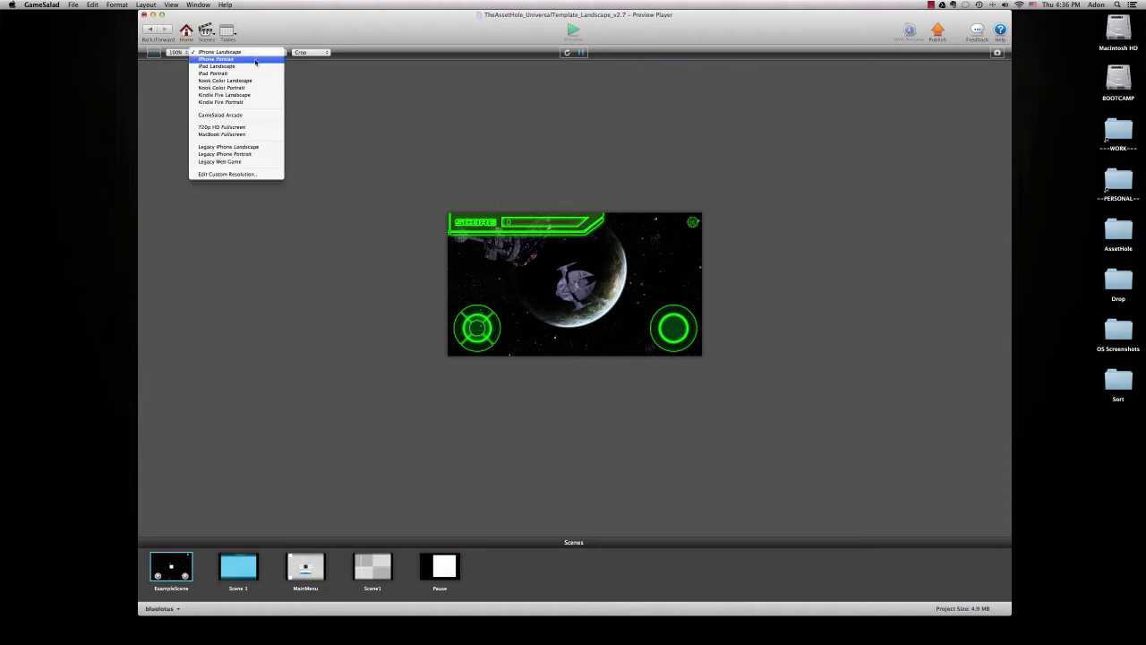
click(256, 82)
click(261, 53)
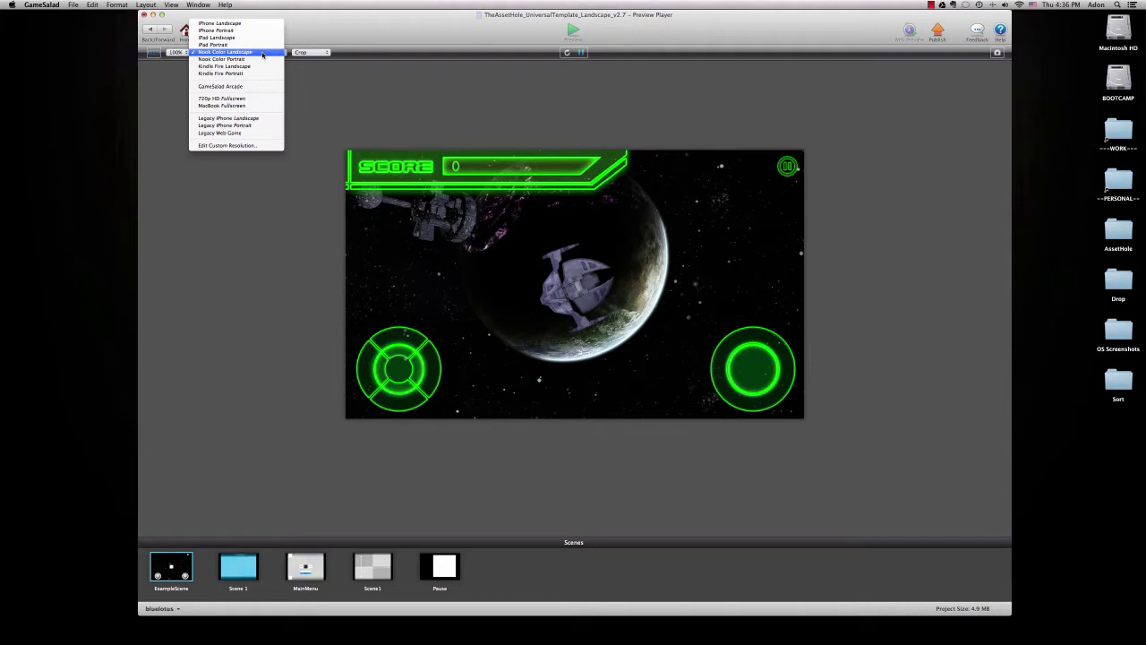
click(262, 67)
click(260, 53)
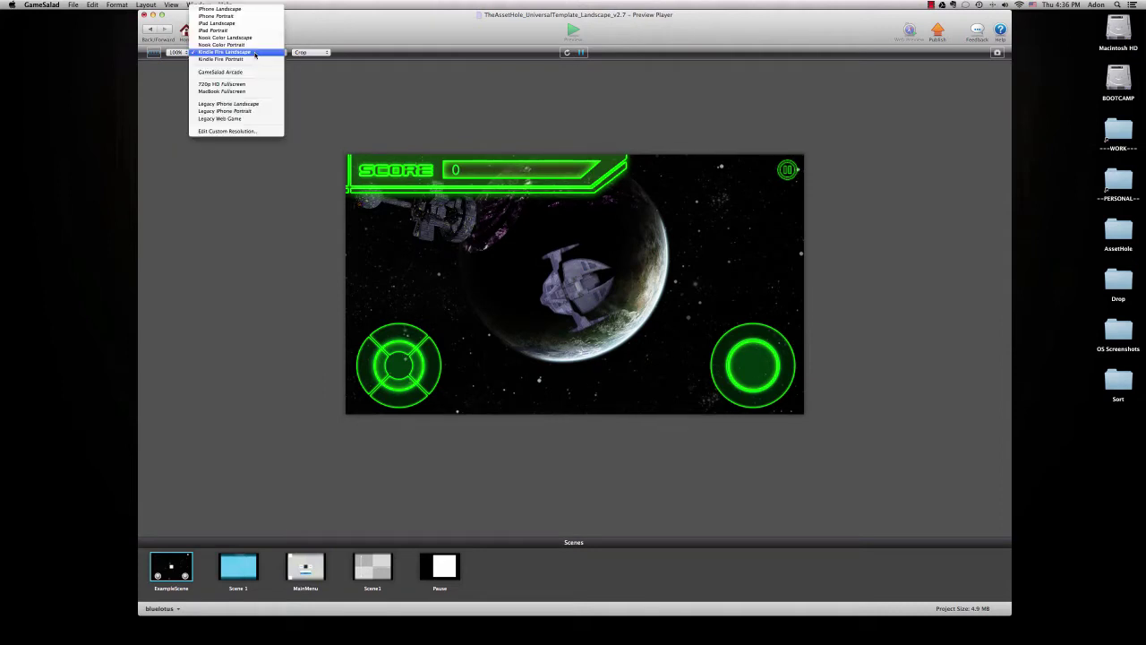
click(259, 73)
click(258, 52)
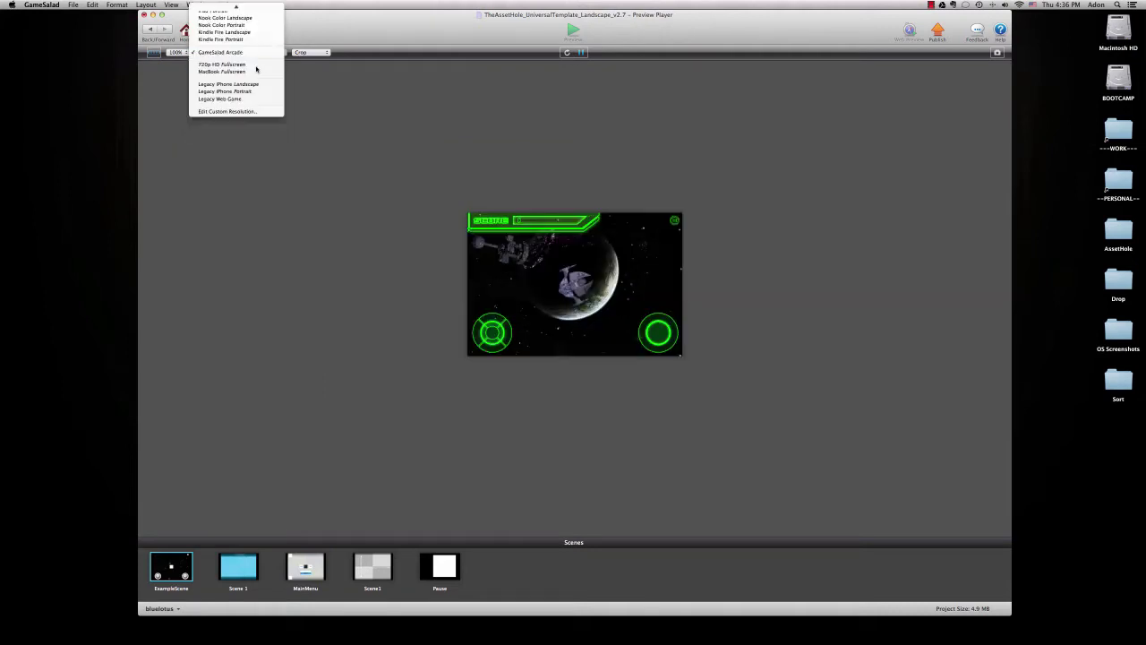
click(258, 66)
click(258, 53)
click(258, 58)
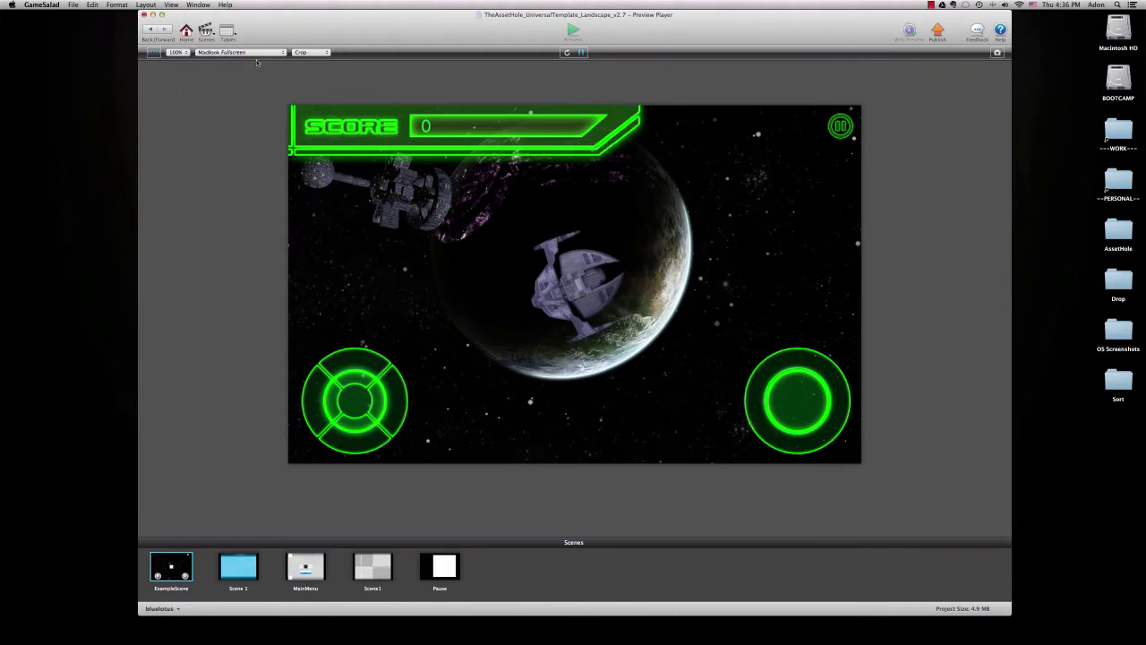
click(260, 53)
click(260, 66)
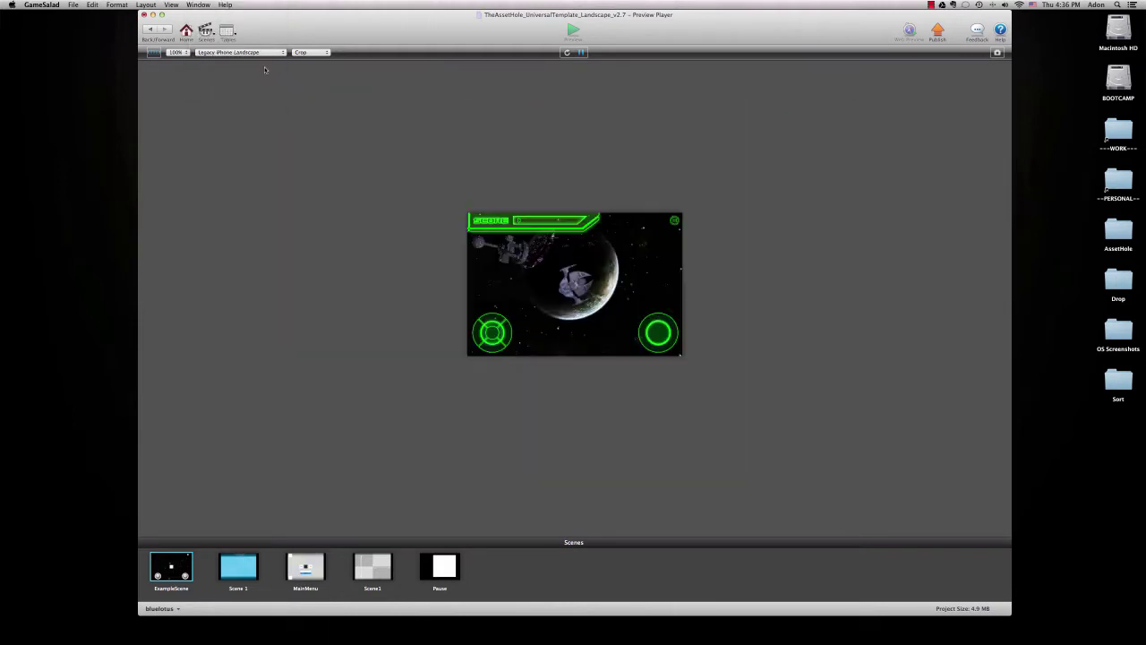
click(265, 53)
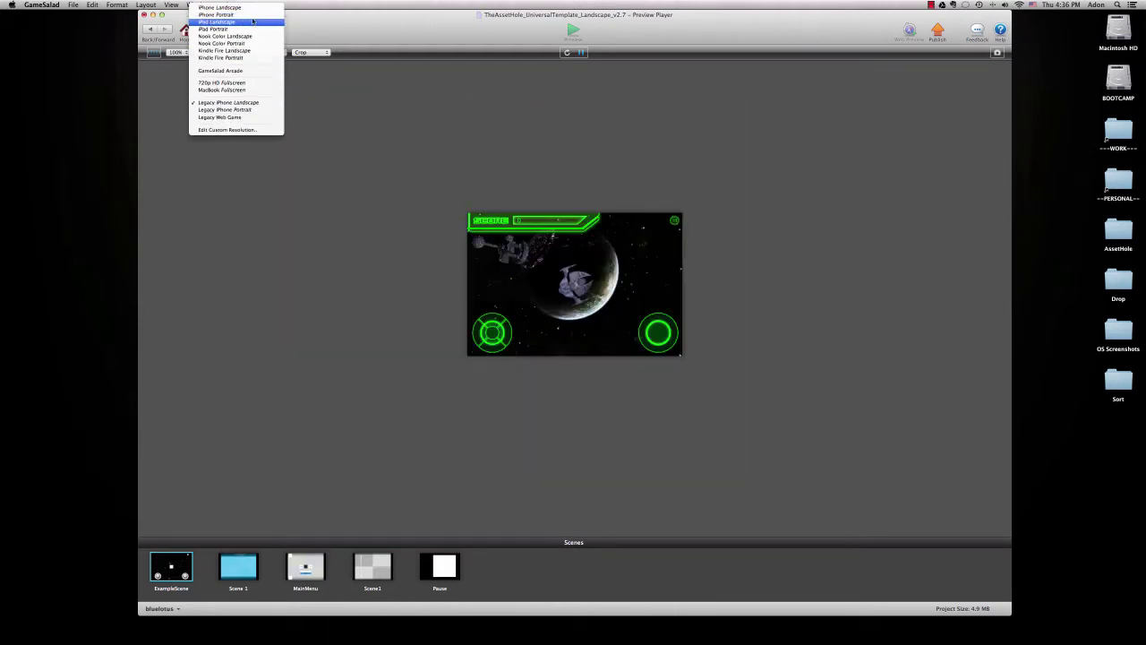
click(254, 24)
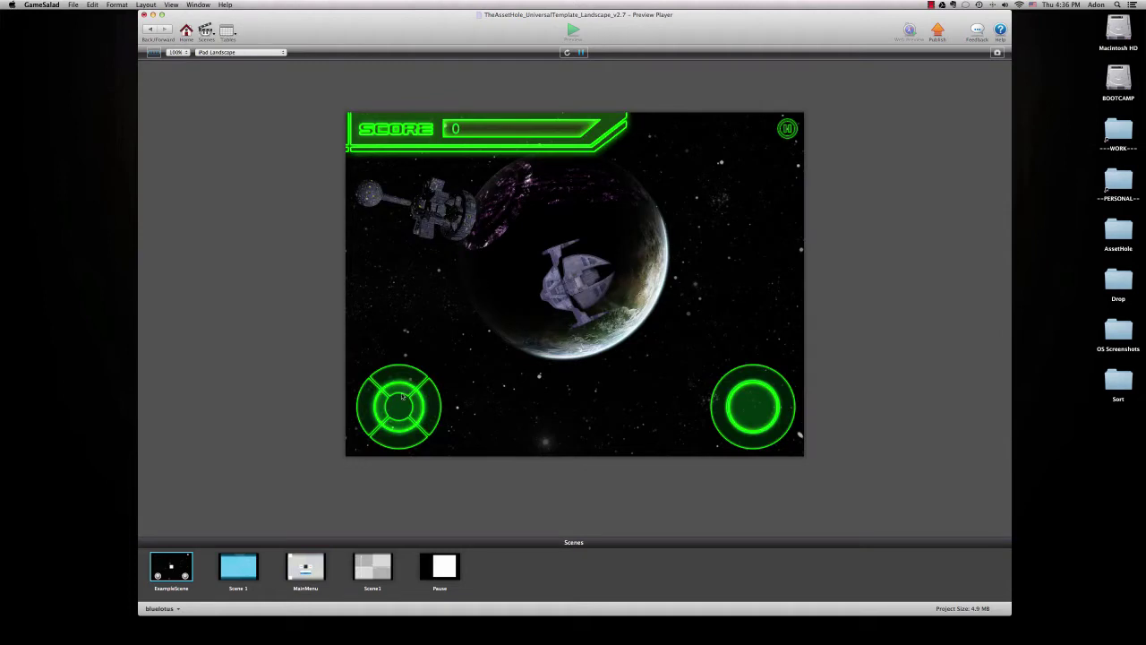
Steer the ship up and down-left with the left joystick, then fire shots upward with the right joystick
mouse_move(401, 399)
mouse_down()
mouse_move(415, 382)
mouse_move(399, 366)
mouse_up()
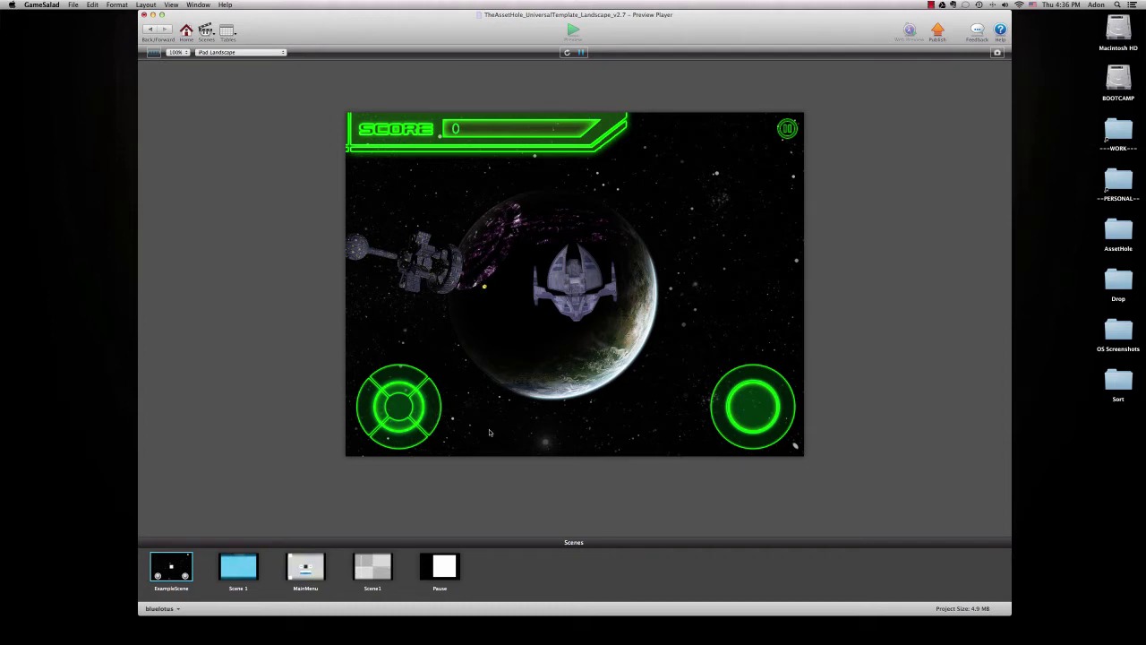
mouse_move(399, 412)
mouse_down()
mouse_move(436, 427)
mouse_move(387, 403)
mouse_move(350, 451)
mouse_move(358, 407)
mouse_move(397, 441)
mouse_move(356, 410)
mouse_move(454, 431)
mouse_move(399, 408)
mouse_up()
mouse_move(759, 411)
mouse_down()
mouse_move(737, 389)
mouse_move(719, 436)
mouse_move(790, 430)
mouse_move(738, 350)
mouse_move(758, 404)
mouse_up()
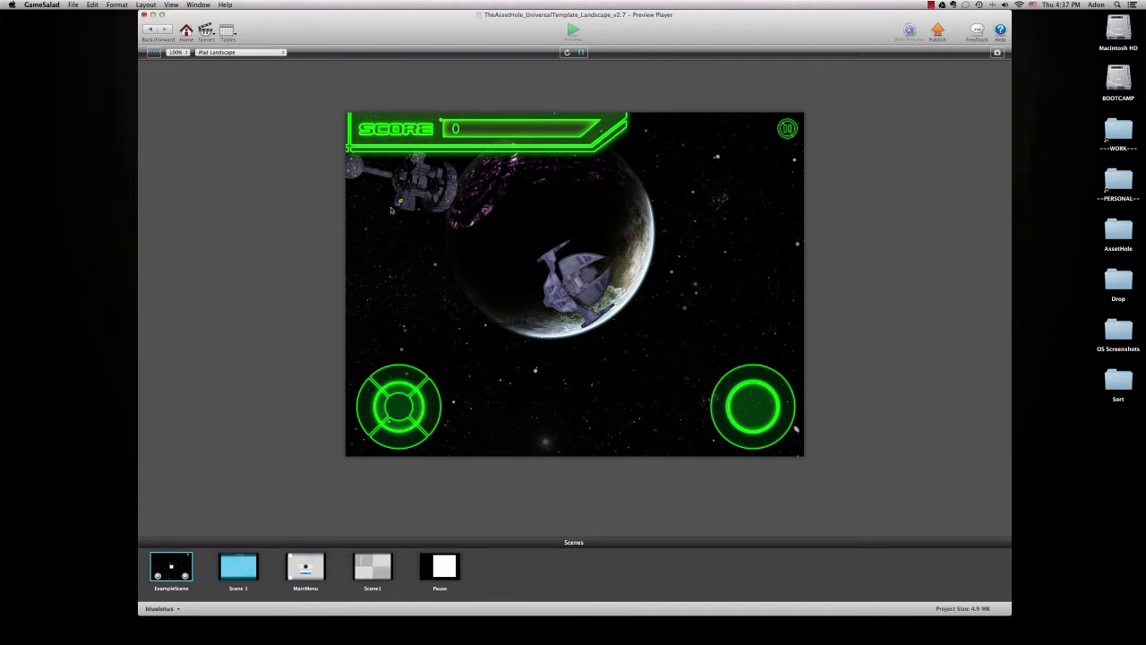
mouse_move(763, 403)
mouse_down()
mouse_move(674, 382)
mouse_move(790, 472)
mouse_move(742, 356)
mouse_up()
Open the User-Controls table and widen its name and Integer columns
click(235, 33)
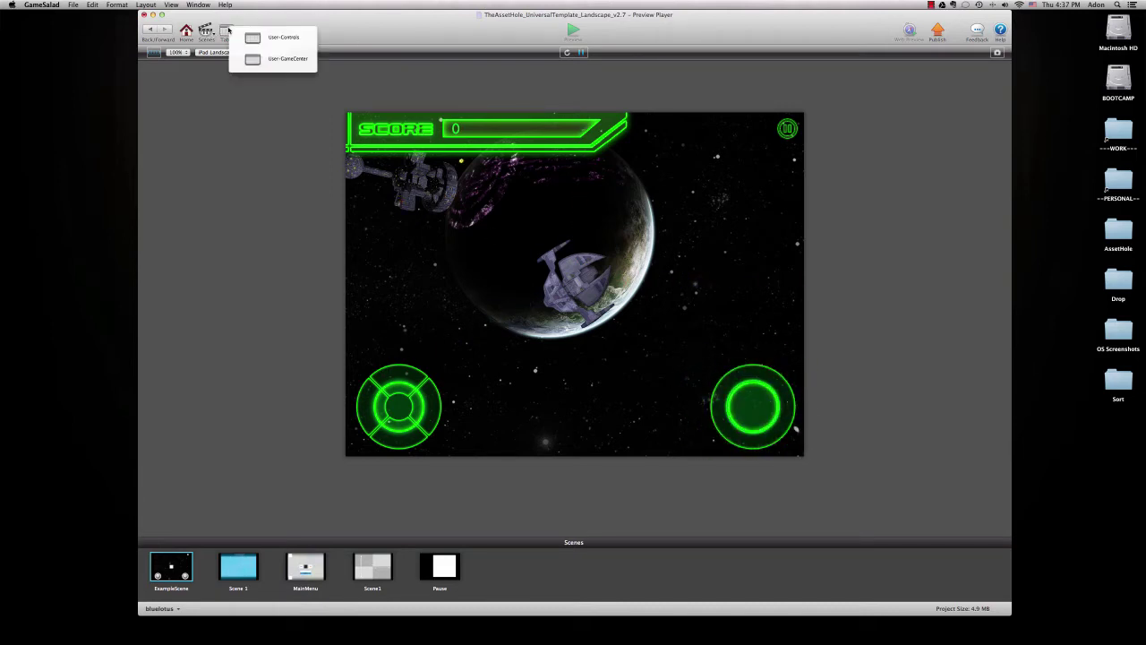
click(272, 37)
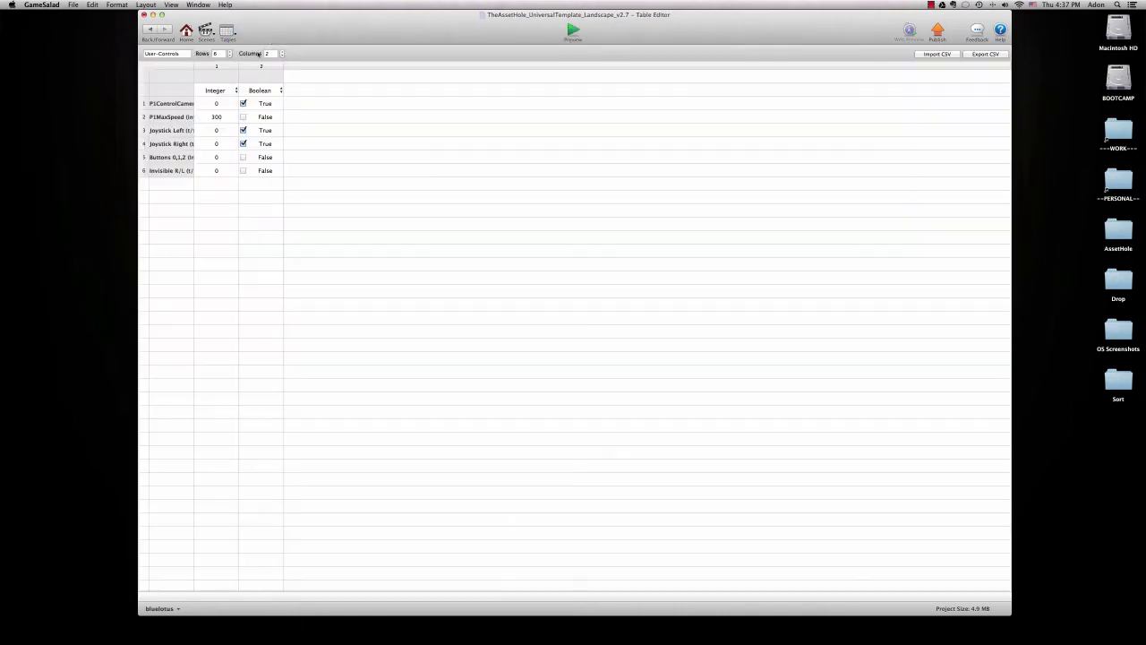
drag(194, 71, 354, 66)
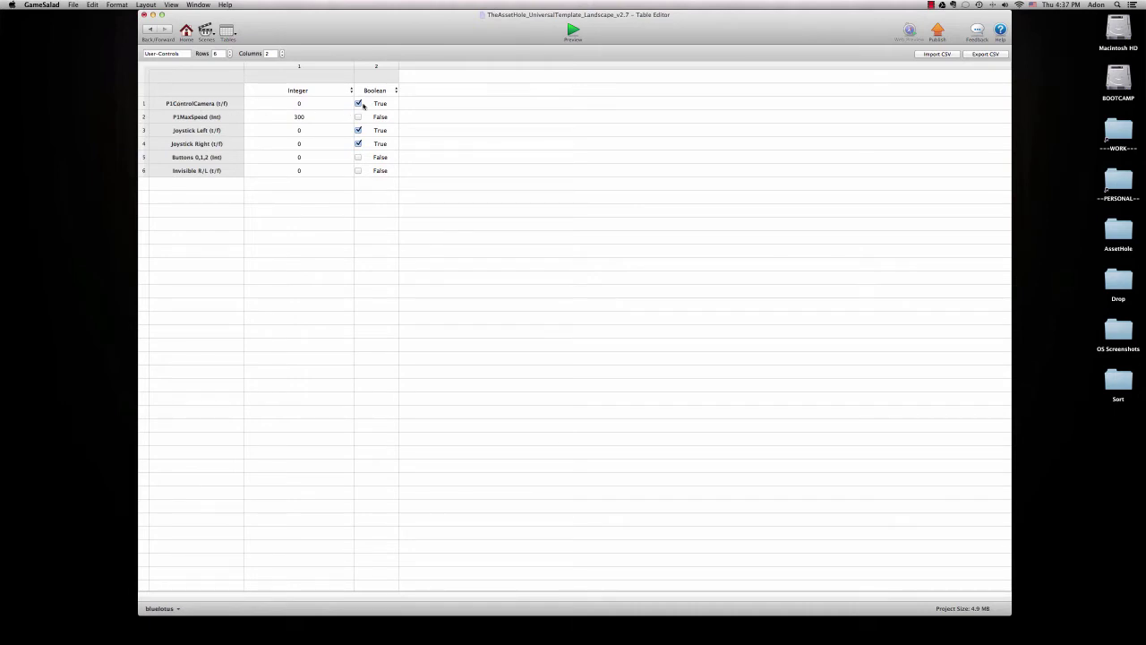
drag(355, 65, 340, 65)
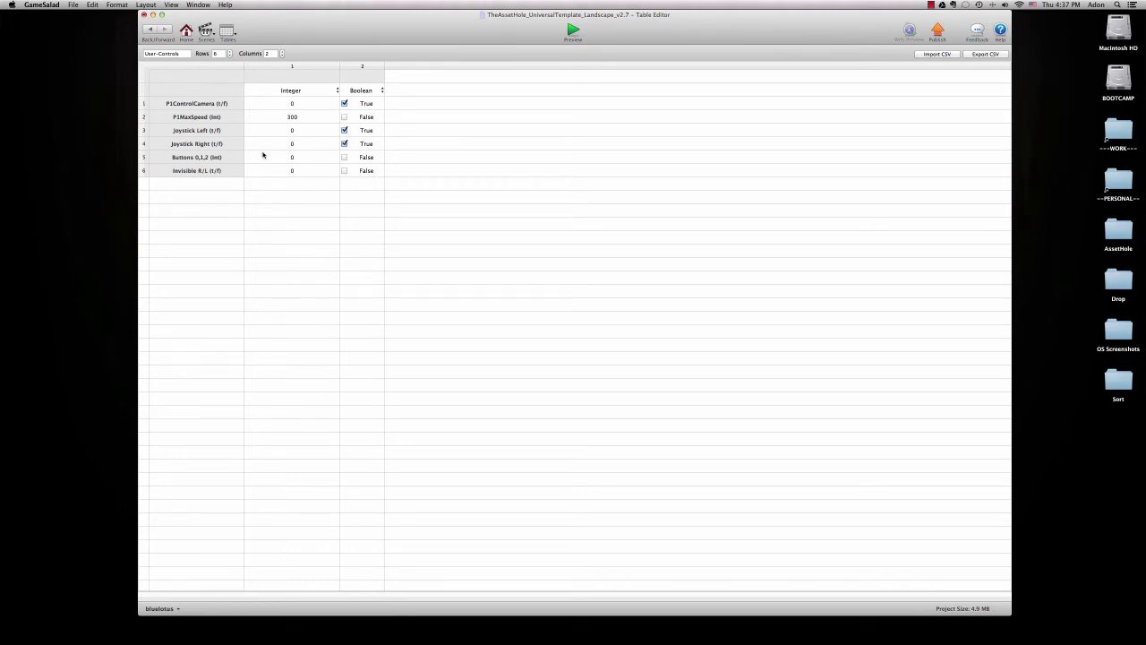
Set Joystick Right to False and Buttons 0,1,2 to 2
click(345, 143)
click(214, 146)
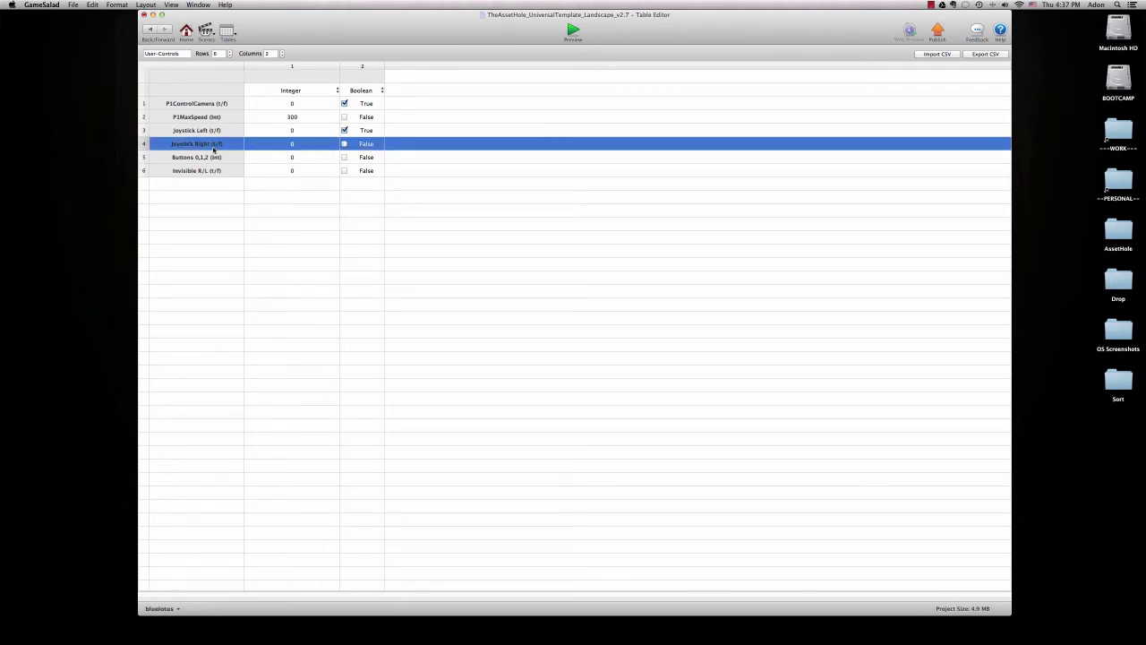
click(206, 157)
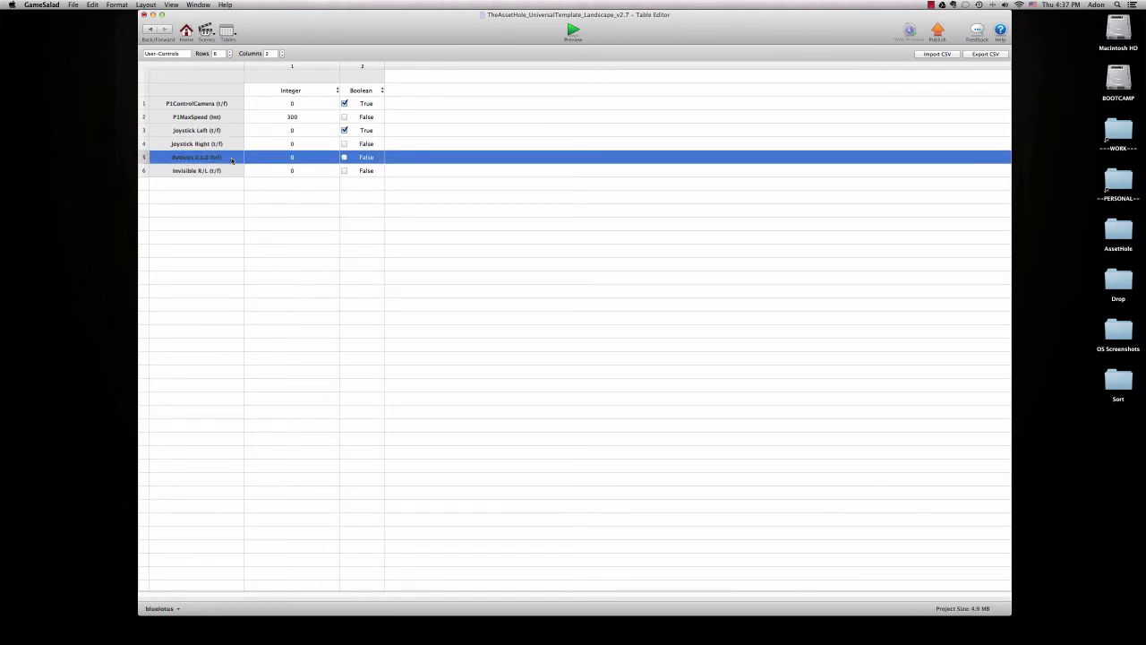
double_click(292, 158)
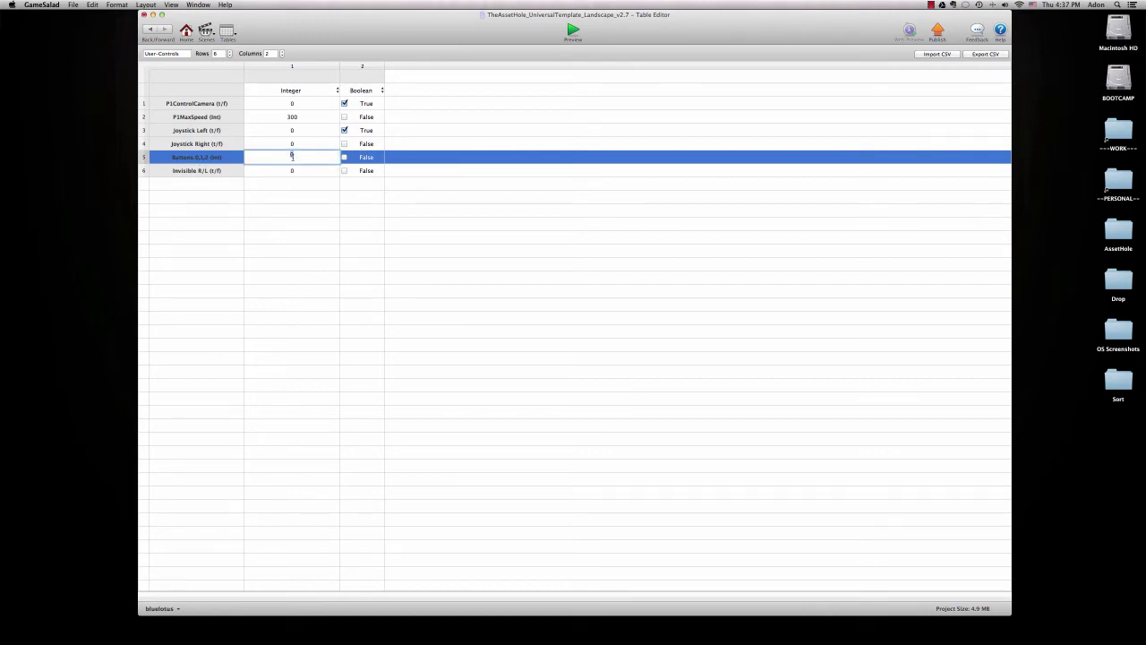
text(2)
key(Return)
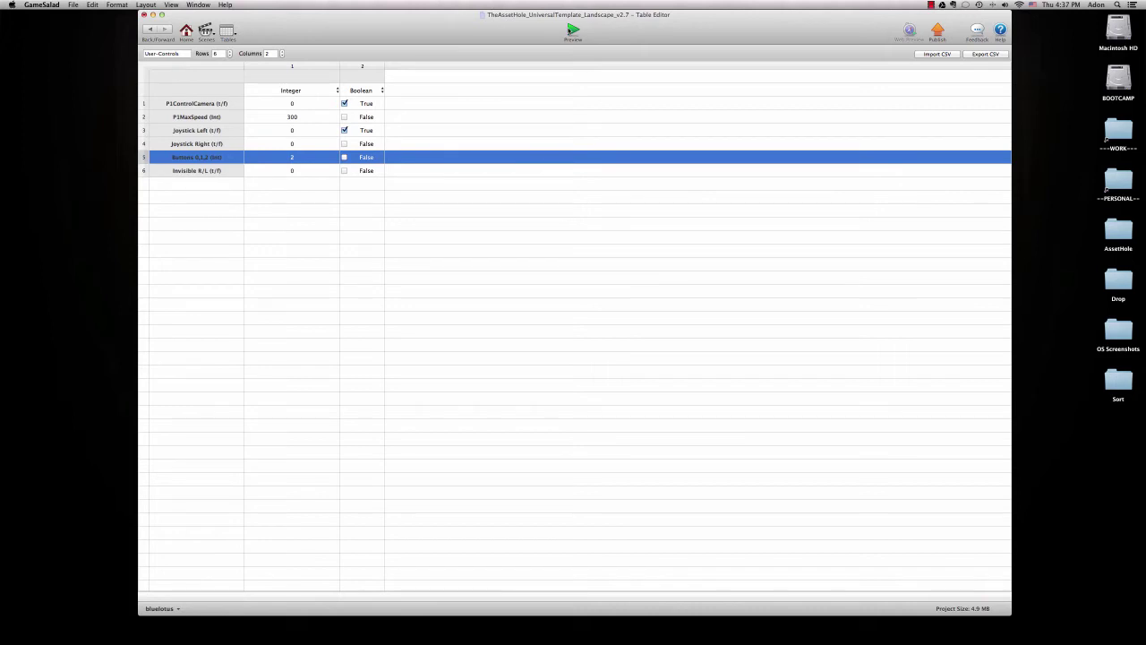
Preview the game, steering with the joystick and firing with buttons 2 and 1, then return home
click(574, 30)
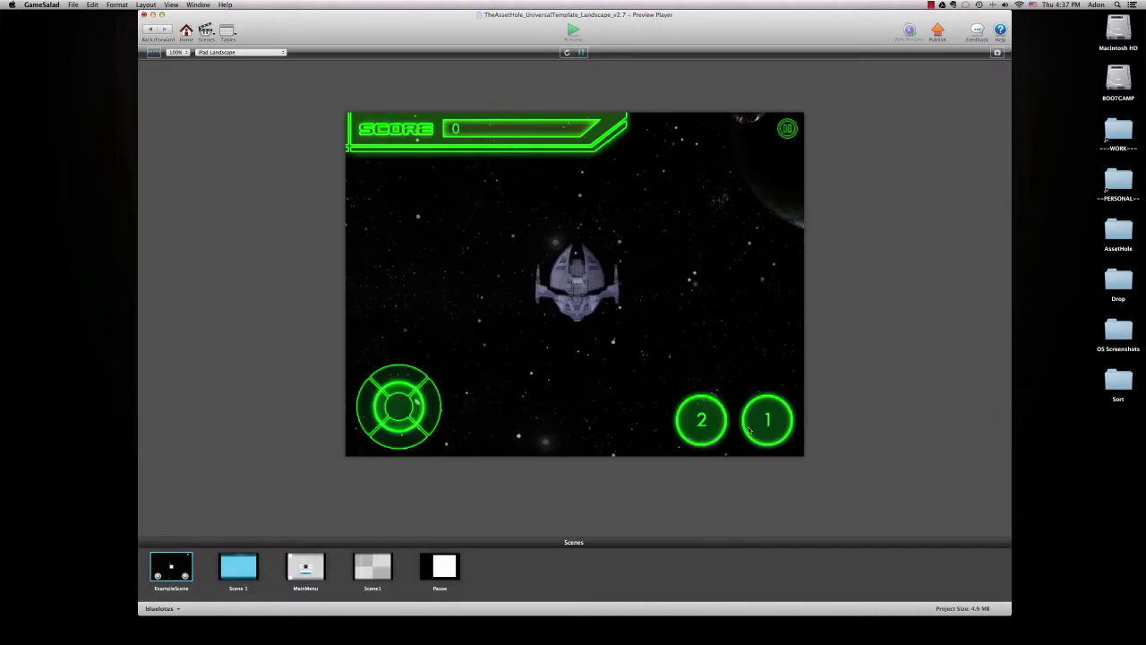
drag(401, 412, 424, 383)
click(689, 421)
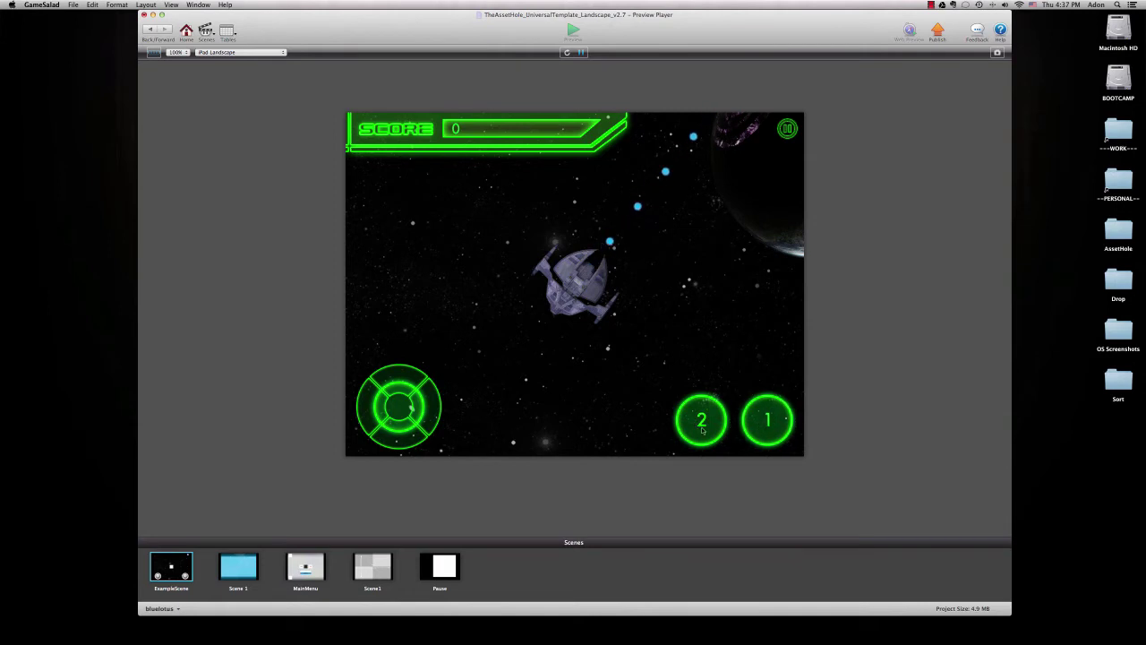
click(749, 417)
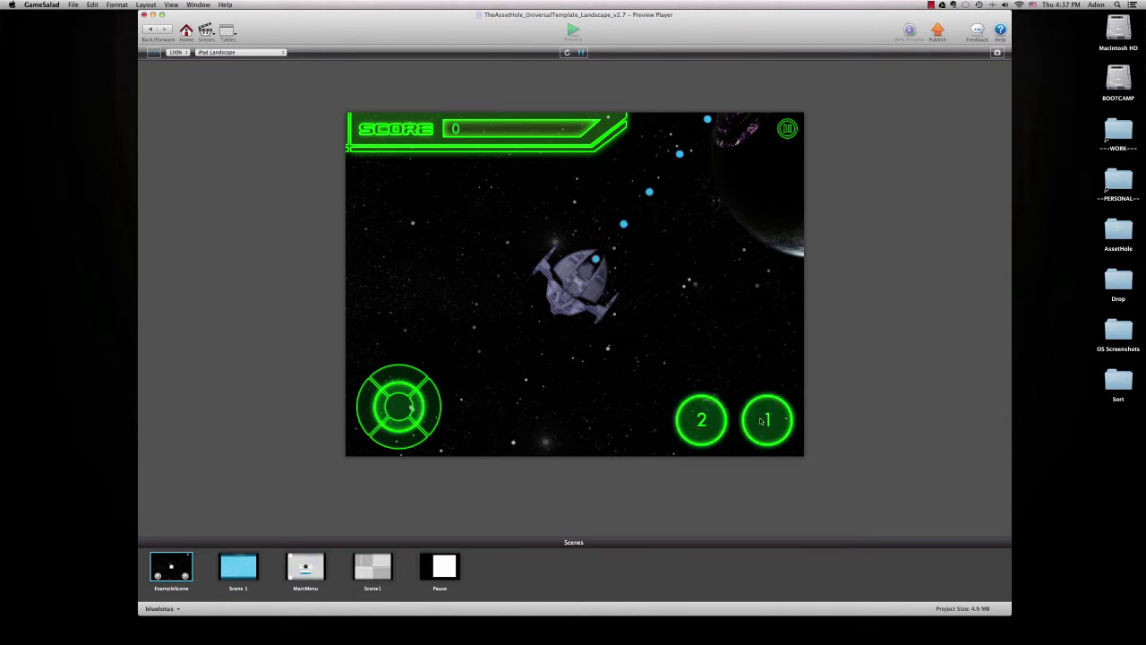
click(187, 31)
click(226, 31)
In User-Controls, set Joystick Left and P1ControlCamera to False and Invisible R/L to True
click(256, 37)
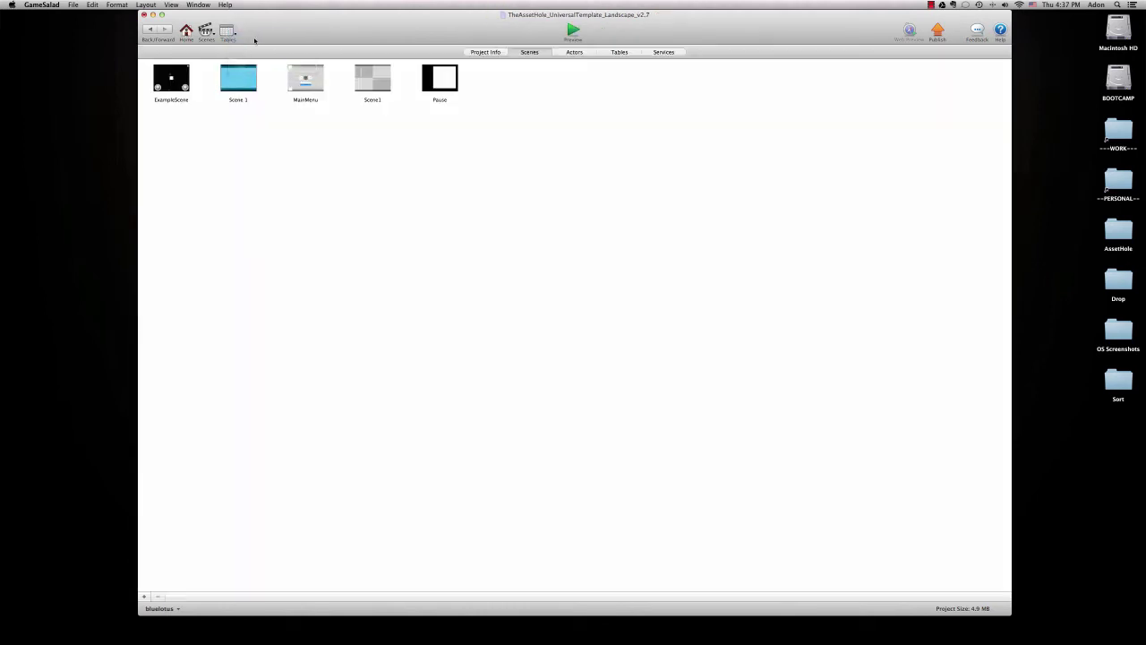
drag(241, 67, 327, 69)
drag(193, 66, 253, 67)
click(391, 131)
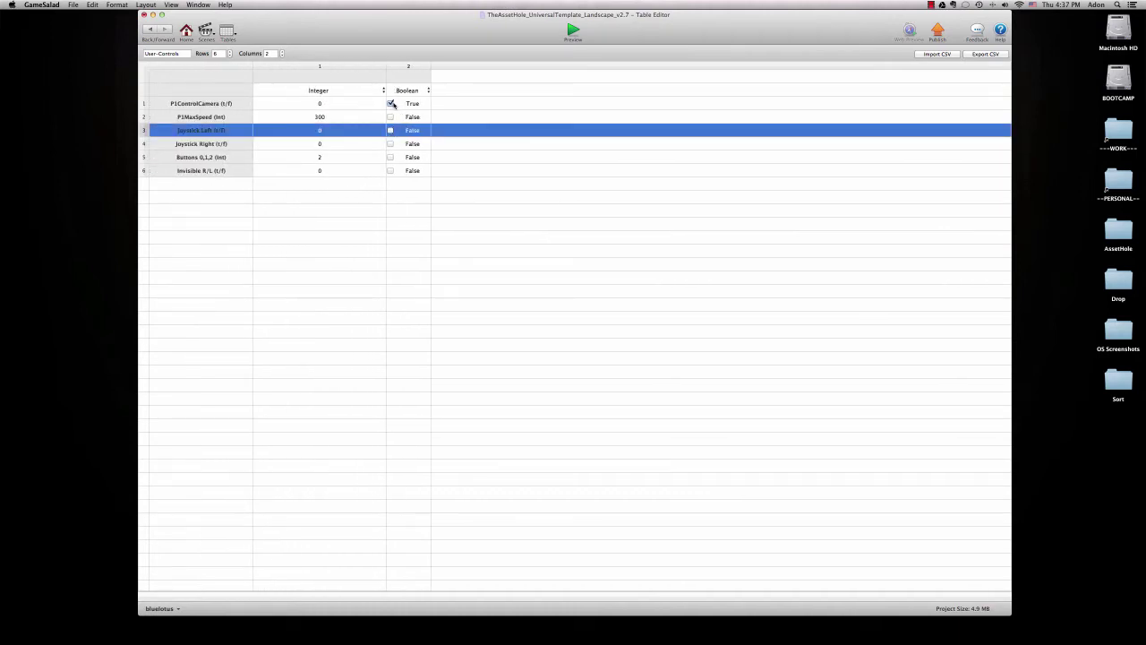
click(390, 104)
click(390, 171)
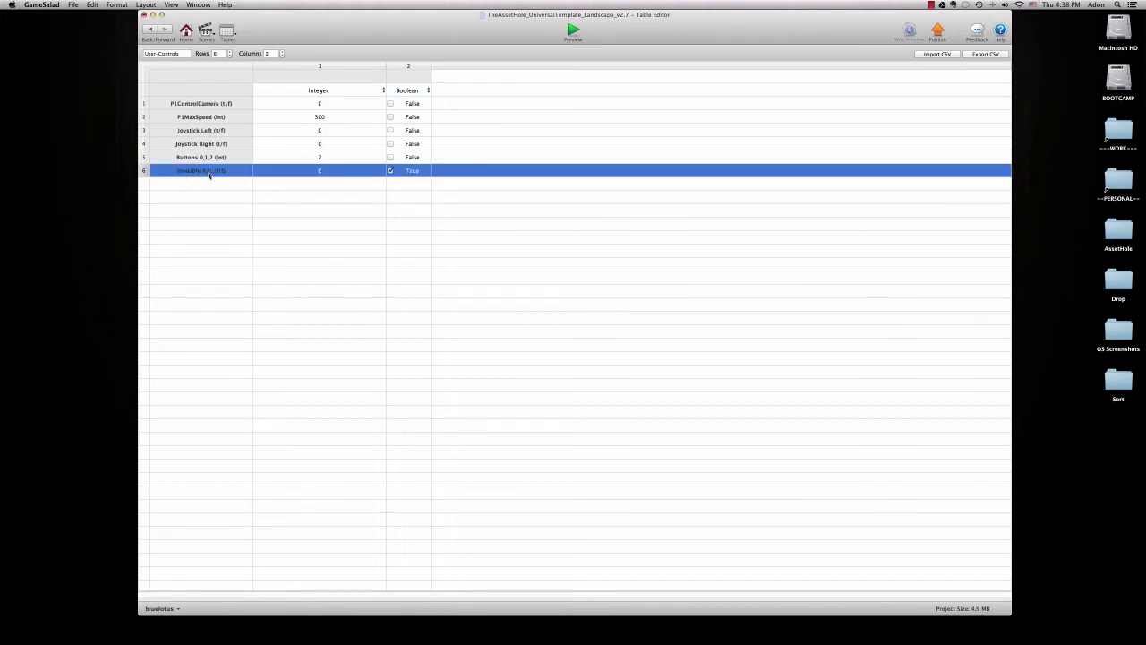
Open ExampleScene and move the spaceship to the bottom centre of the scene
click(186, 30)
double_click(171, 79)
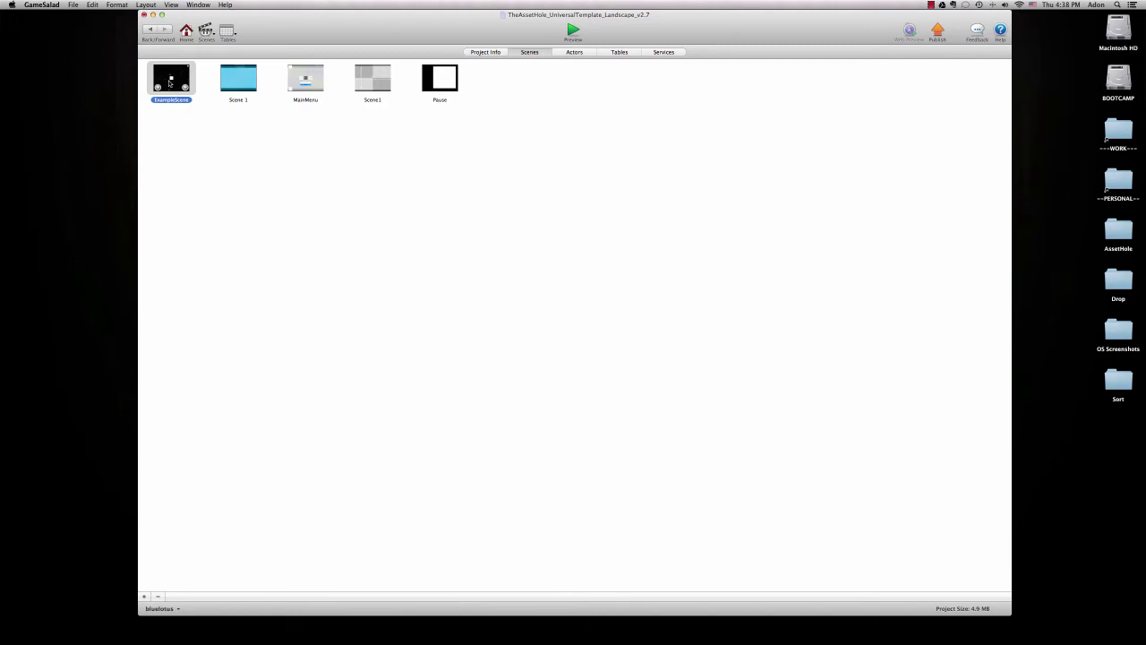
click(588, 365)
drag(576, 364, 468, 570)
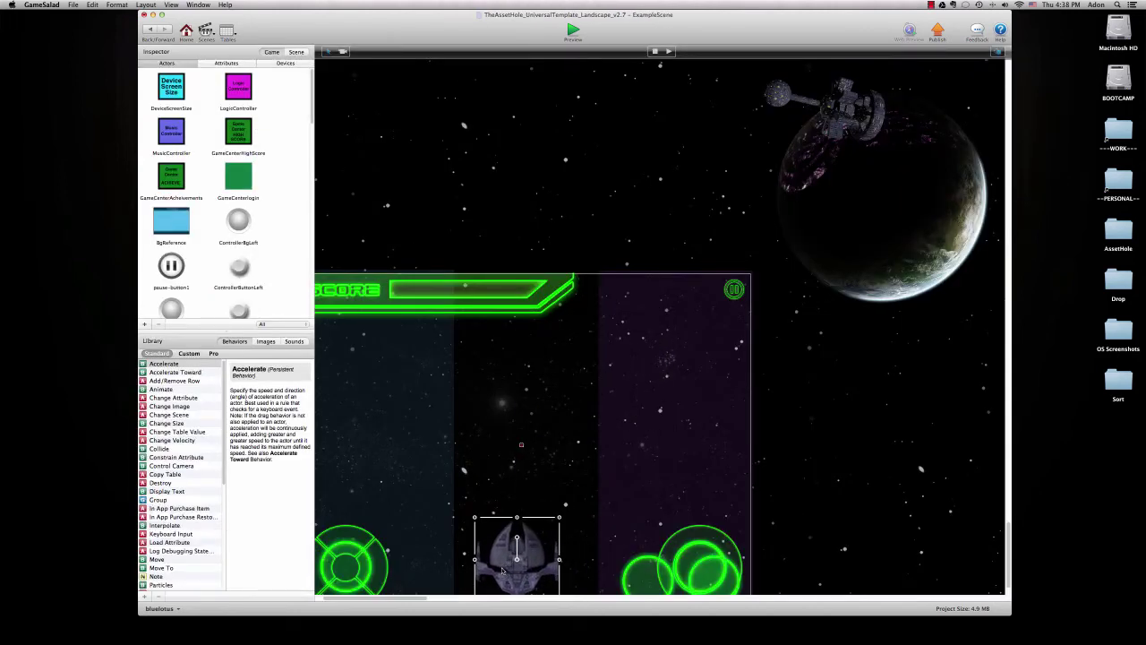
Select the left and right invisible touch areas and preview the game
click(378, 422)
click(645, 402)
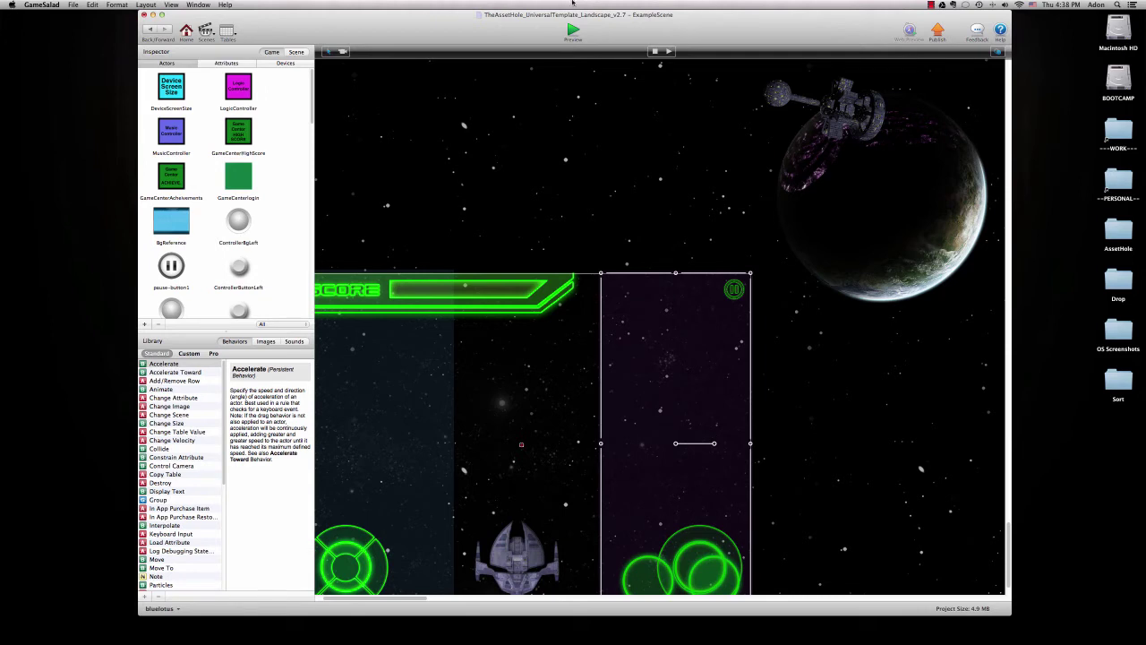
click(571, 33)
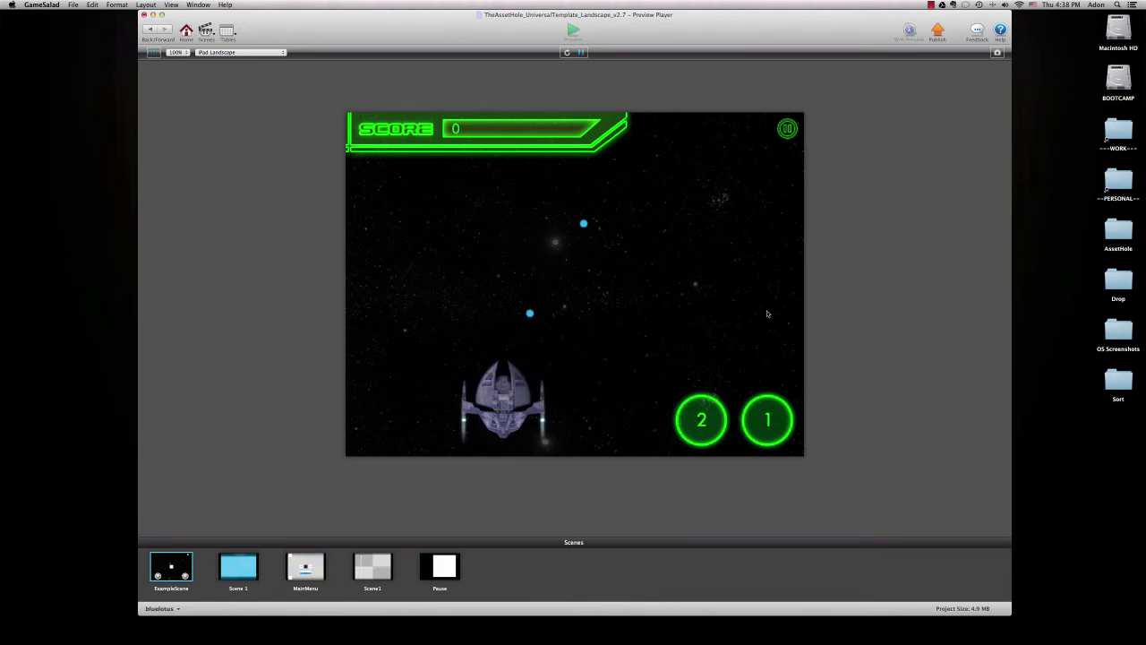
Set Buttons 0,1,2 to 0 in User-Controls and preview, sliding the ship left and right
click(227, 33)
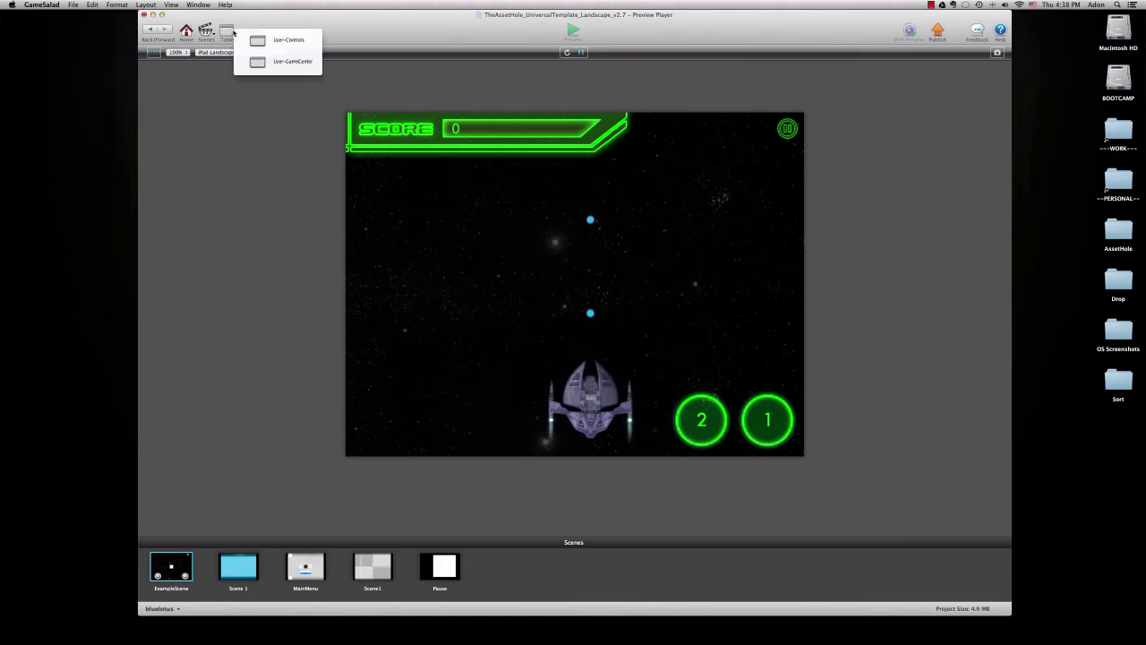
click(253, 41)
double_click(216, 156)
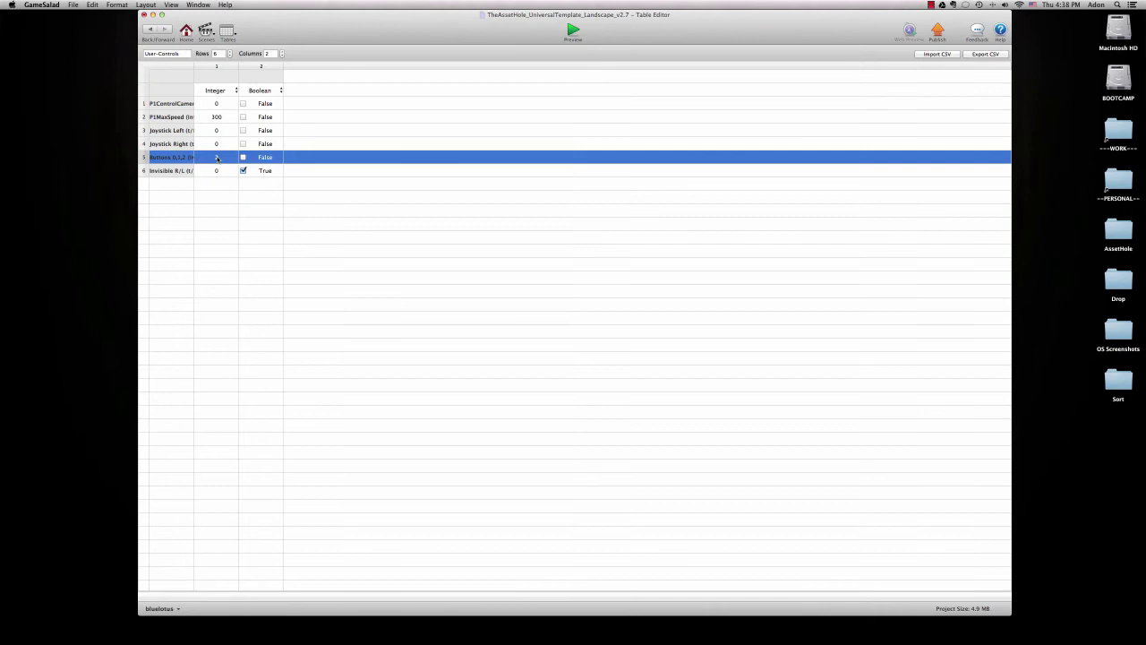
click(238, 215)
click(571, 33)
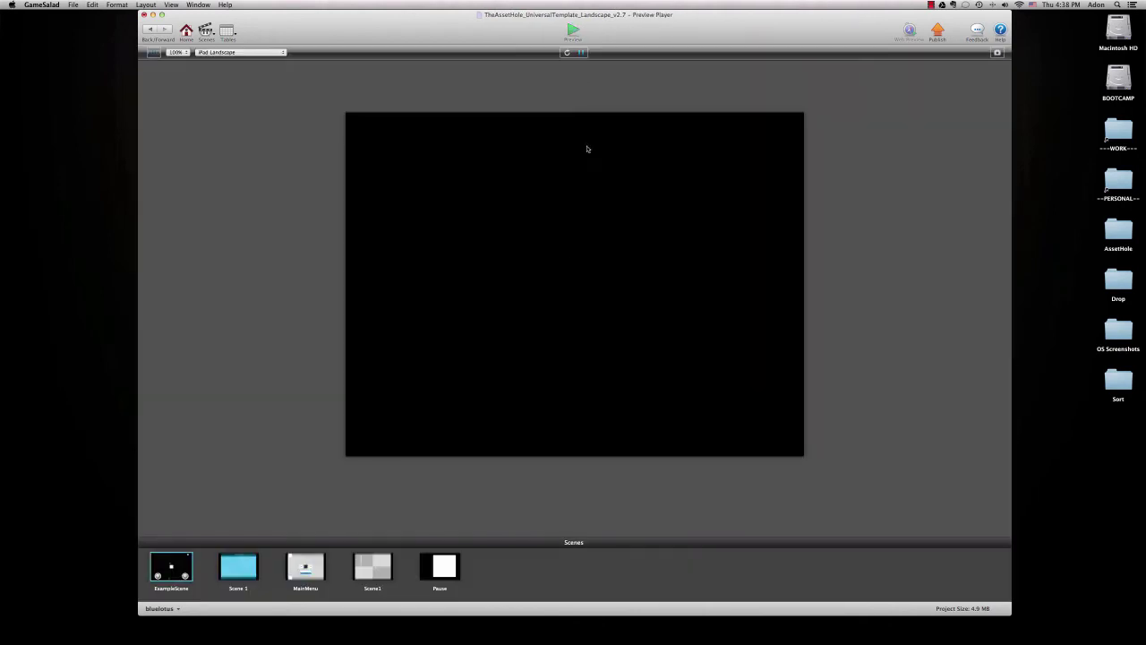
mouse_move(410, 362)
mouse_down()
mouse_move(726, 362)
mouse_move(448, 358)
mouse_up()
mouse_move(722, 351)
mouse_down()
mouse_move(374, 348)
mouse_move(696, 340)
mouse_move(442, 337)
mouse_move(461, 337)
mouse_move(252, 54)
mouse_up()
Turn off Invisible R/L and preview the game with no on-screen controls
click(227, 31)
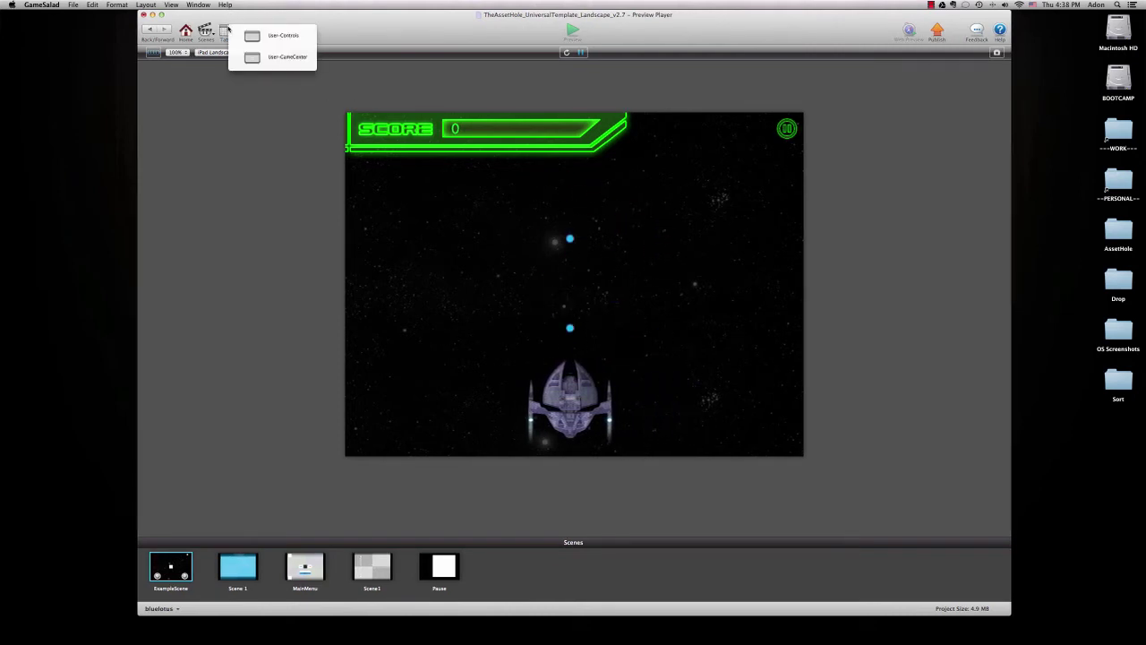
click(269, 36)
click(242, 169)
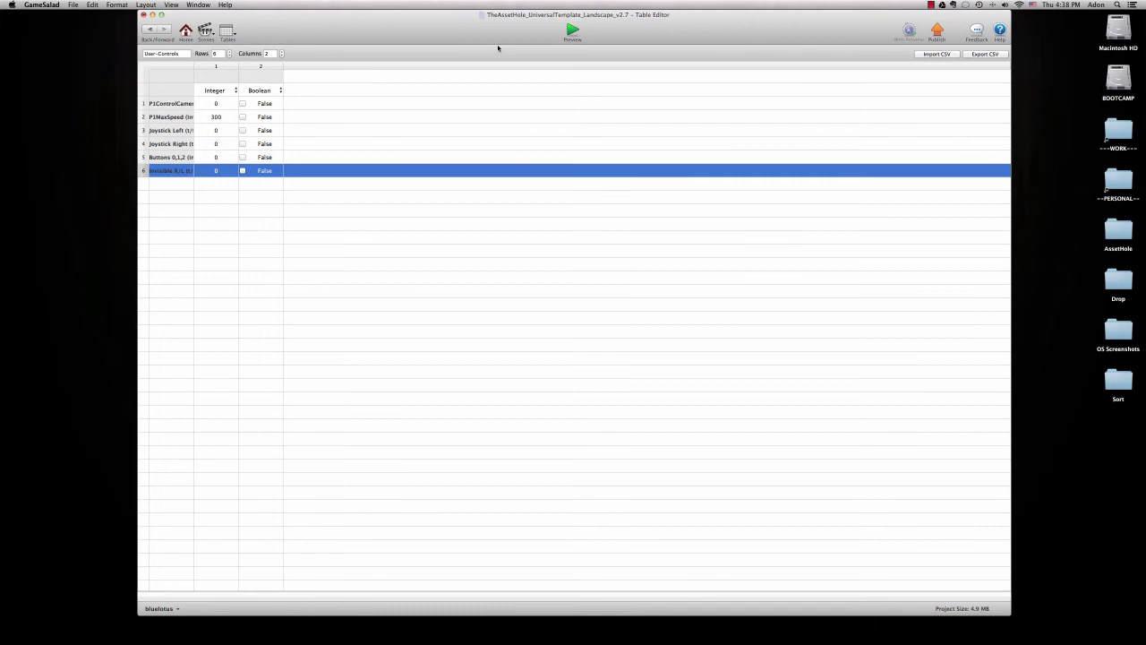
click(573, 31)
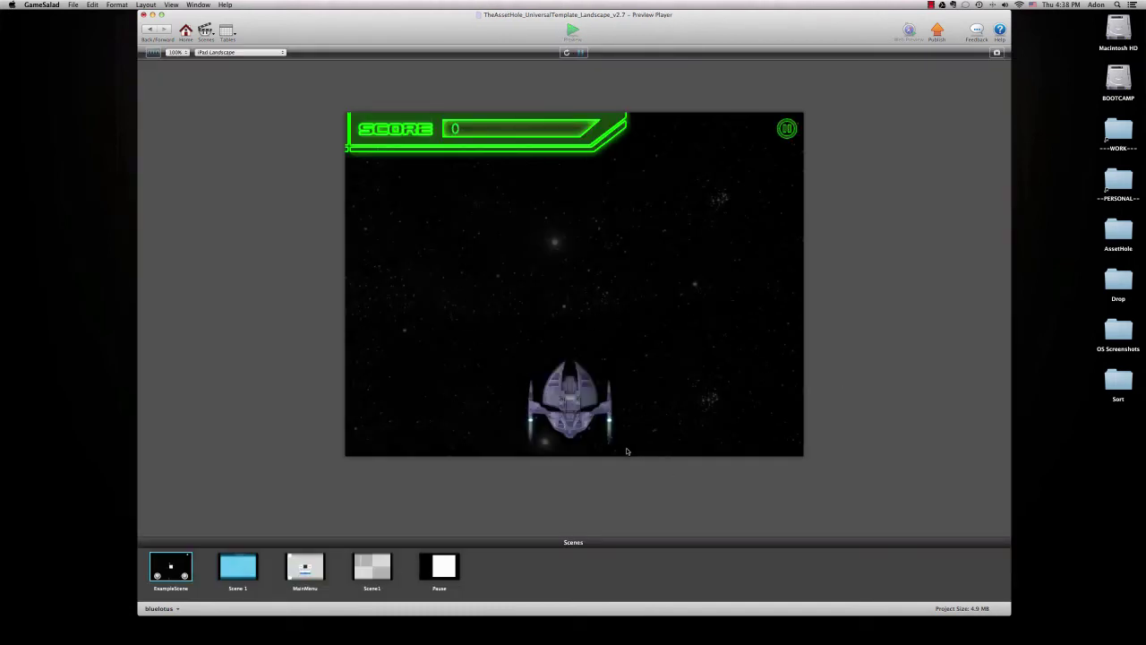
click(228, 32)
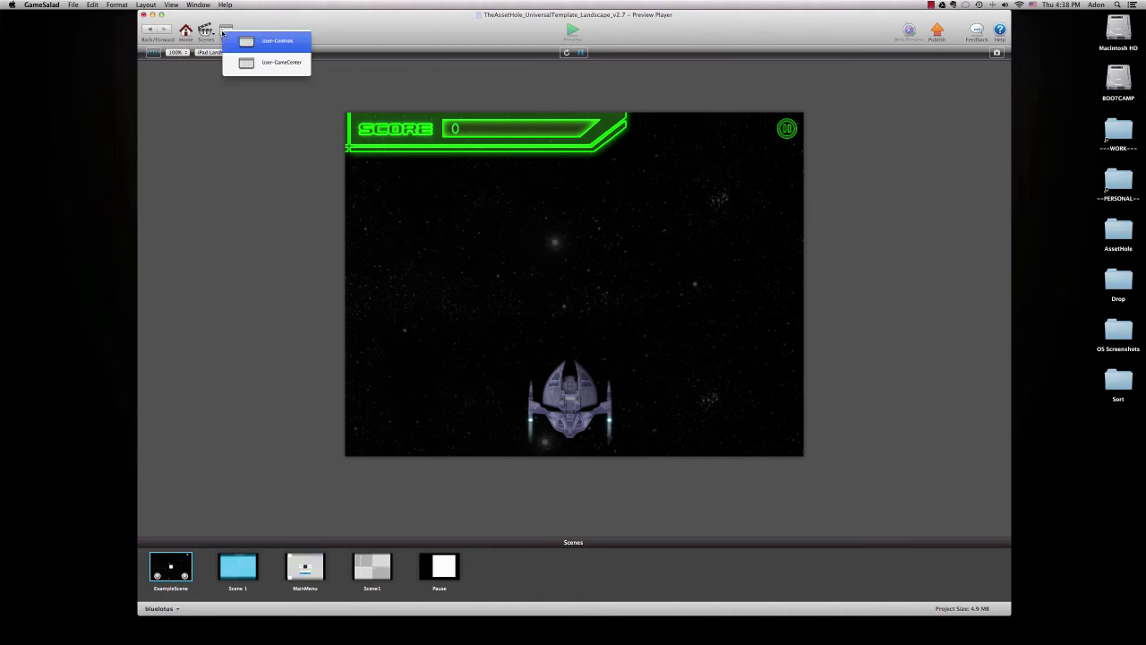
Turn on both Joystick Left and Joystick Right in the User-Controls table
click(264, 39)
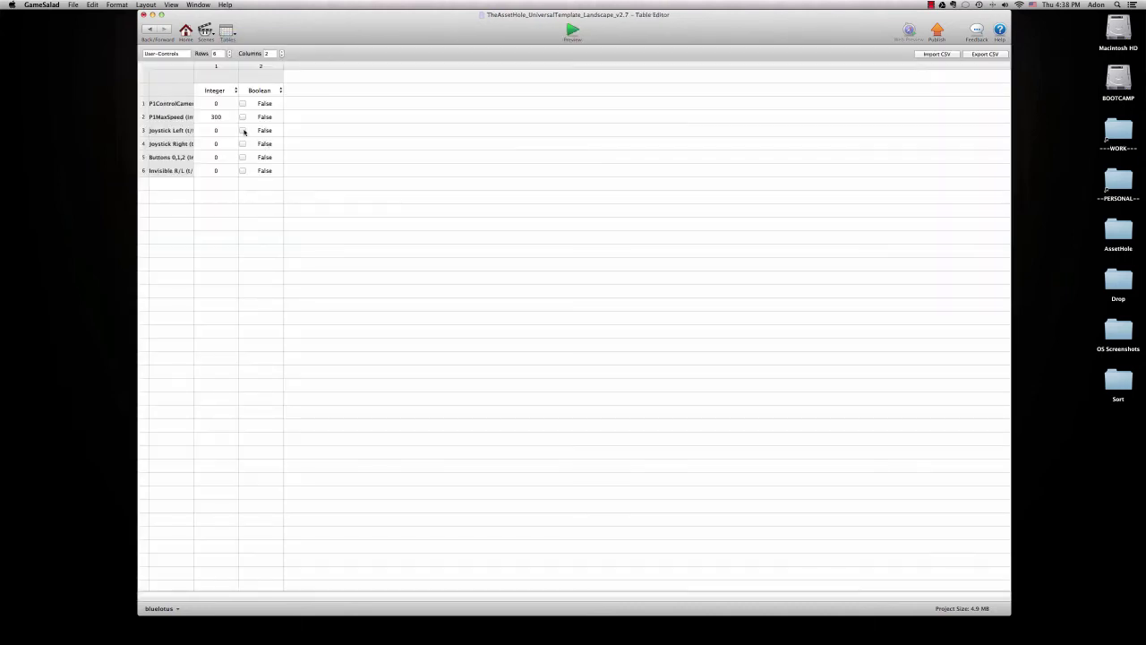
click(243, 131)
click(241, 143)
Move the spaceship up to the middle of ExampleScene and open the User-GameCenter table
click(186, 30)
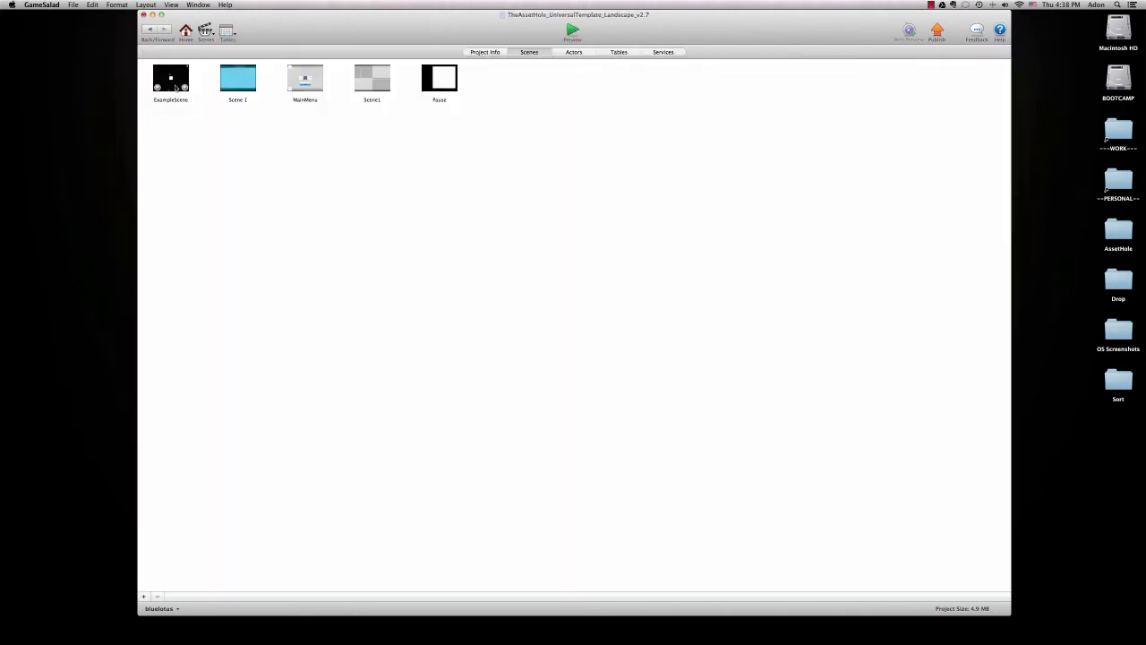
double_click(170, 78)
drag(518, 551, 549, 418)
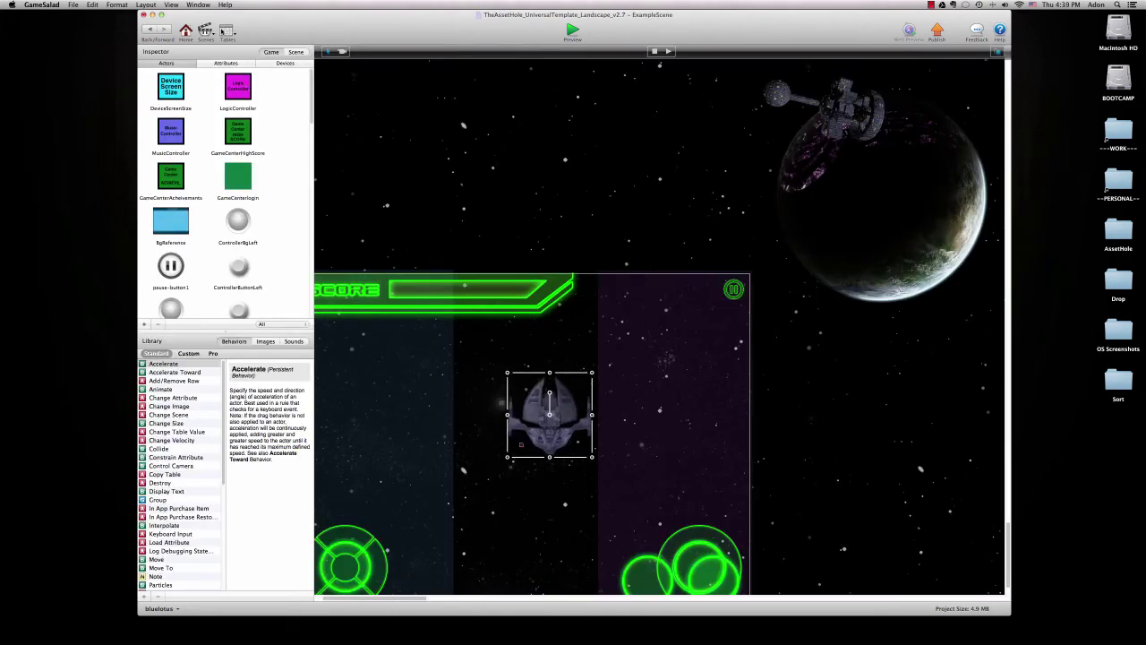
click(226, 30)
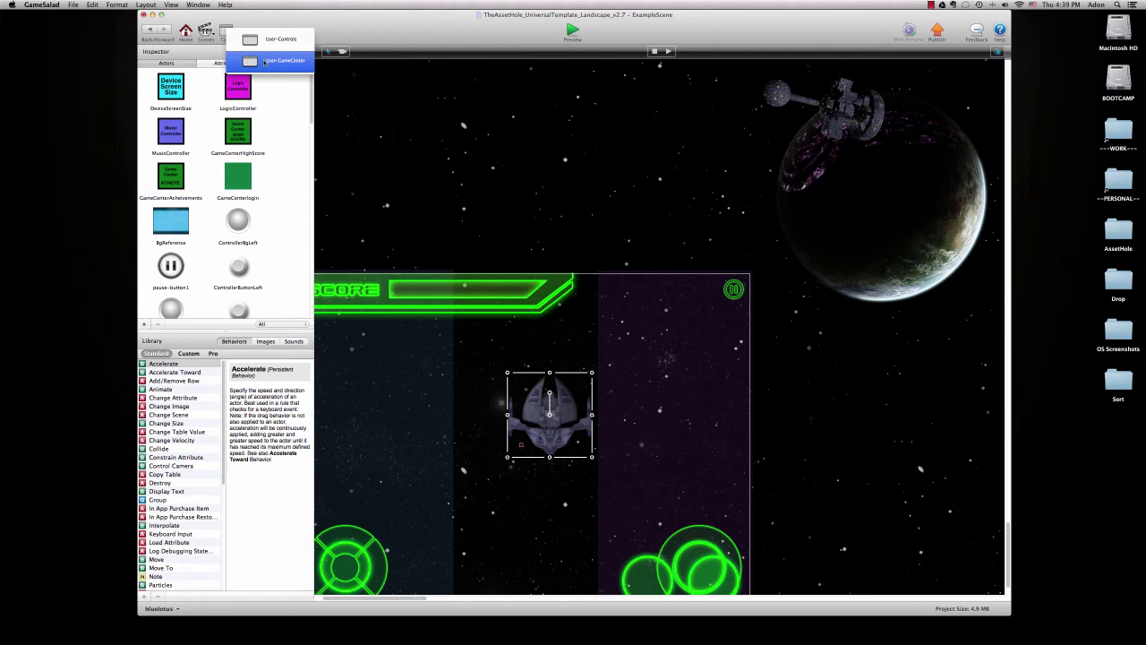
click(264, 62)
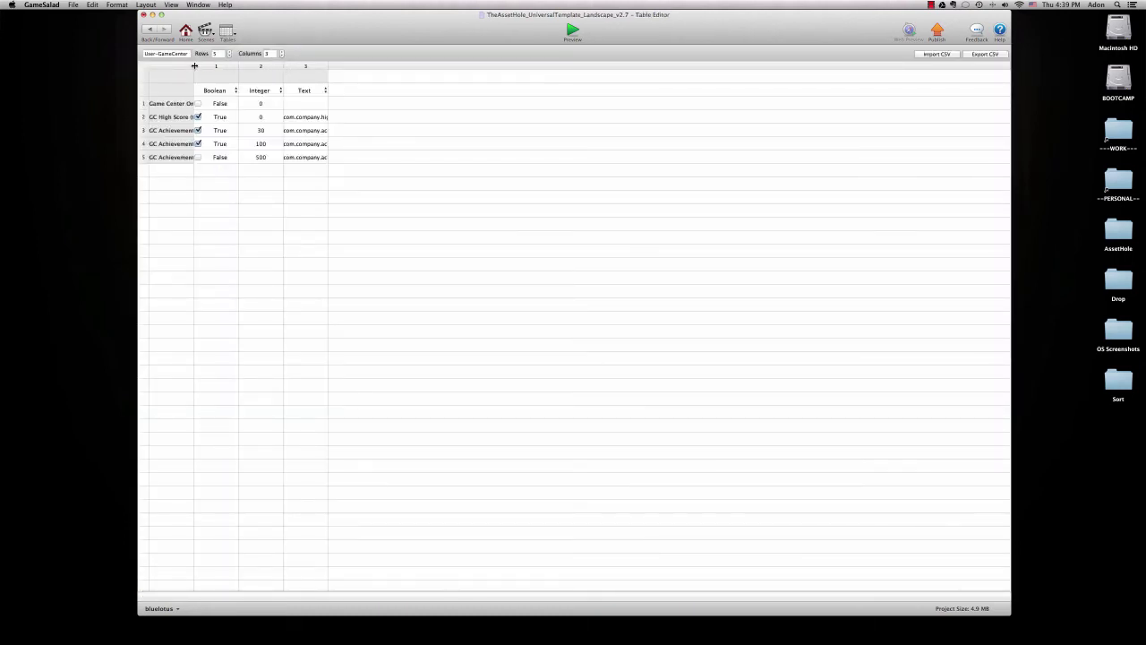
Widen the name and Text columns and set Game Center On, GC High Score and Achievements 1–3 to True
drag(193, 69, 480, 69)
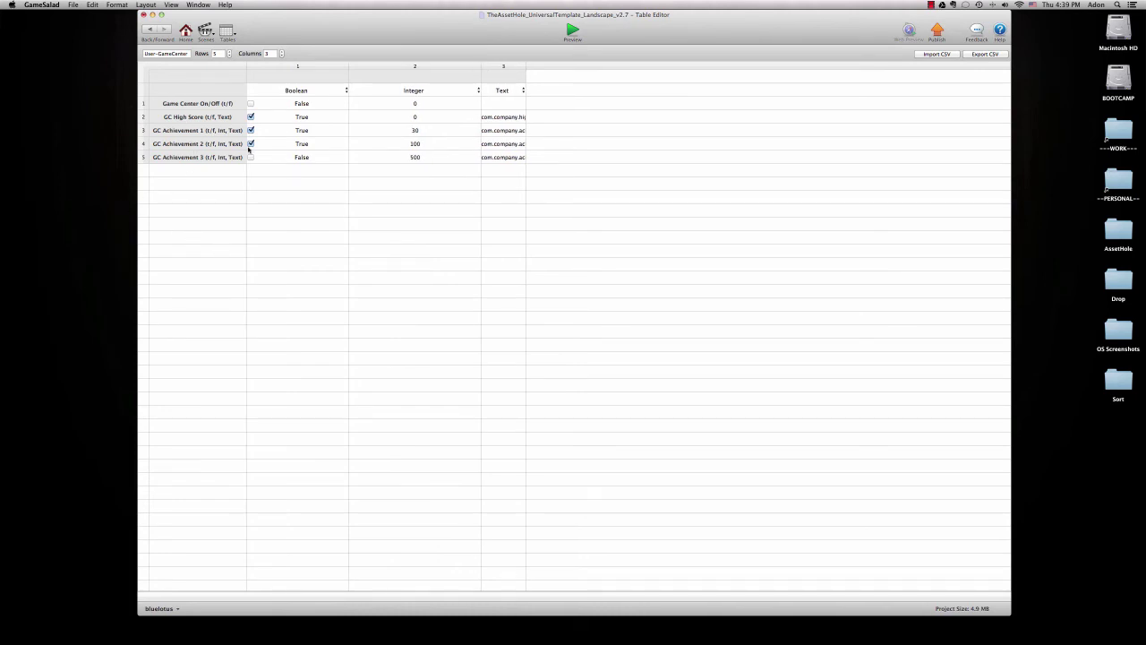
click(251, 103)
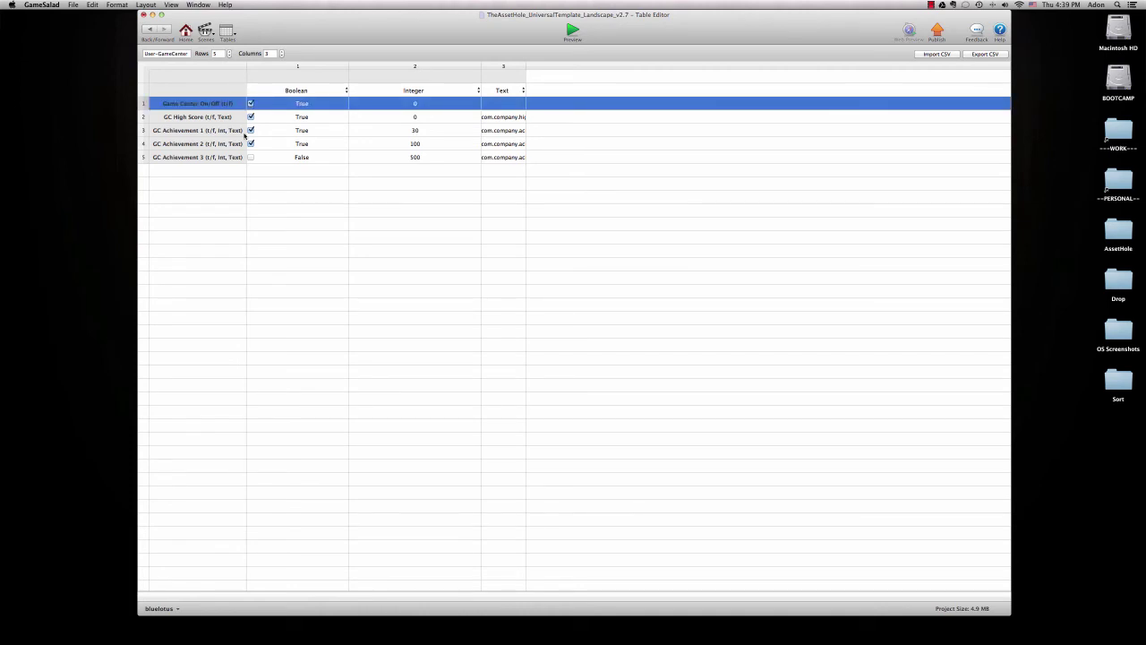
drag(523, 66, 627, 72)
click(251, 116)
click(251, 130)
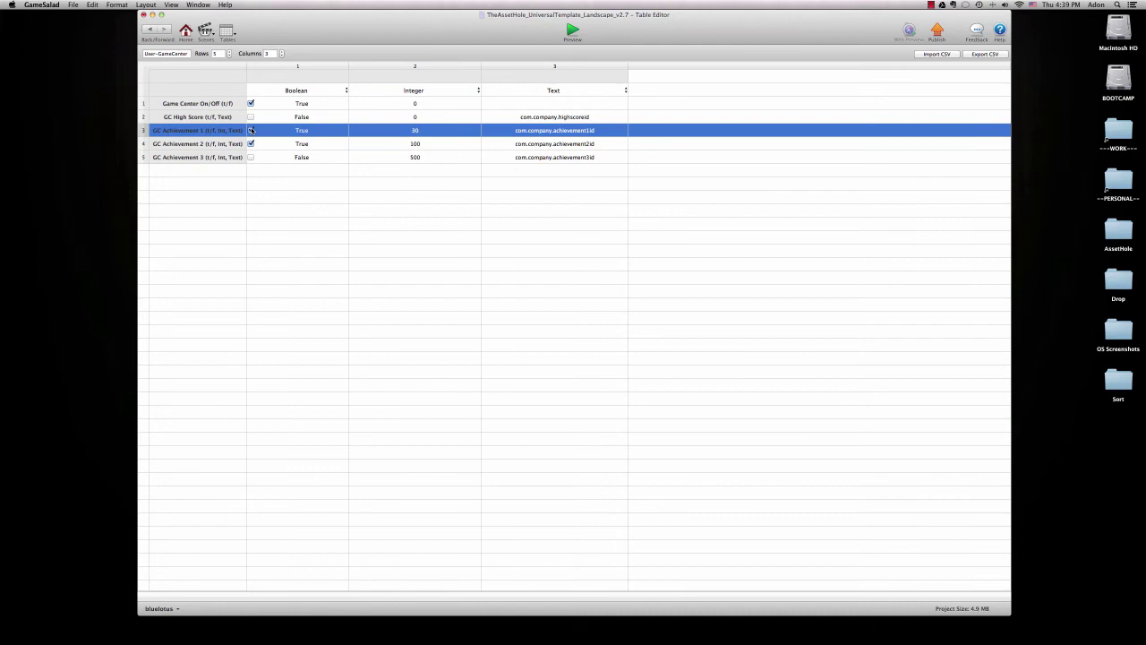
click(250, 143)
click(250, 116)
click(251, 130)
click(251, 143)
click(251, 156)
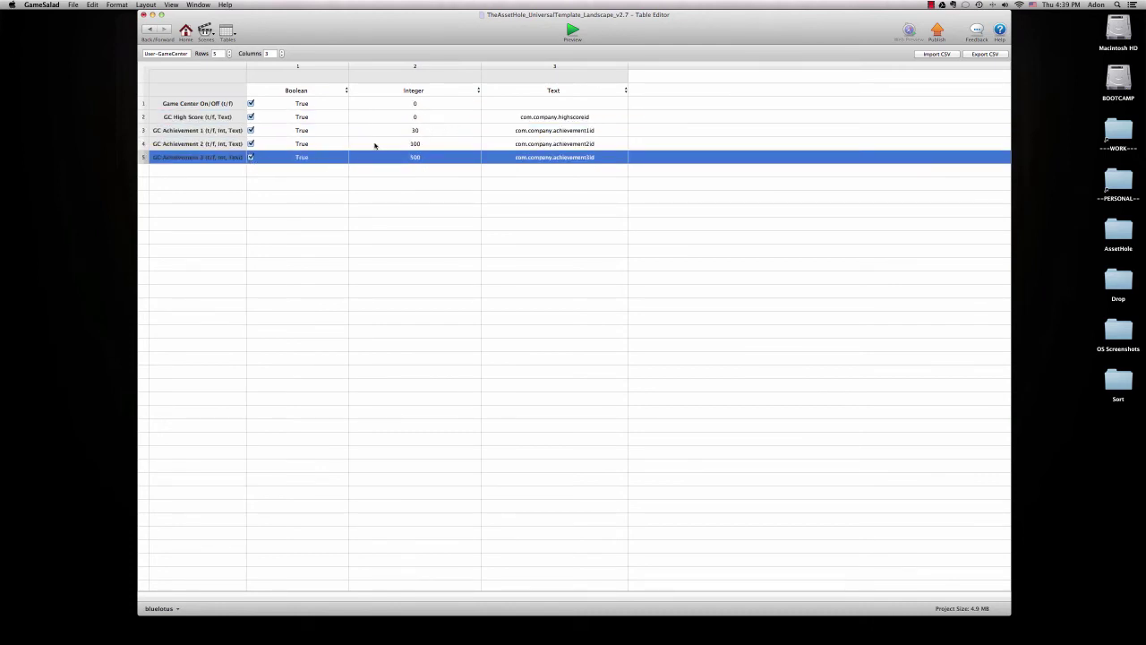
Check GC Achievement 1's value of 30, leaving it unchanged and its Boolean True
click(540, 117)
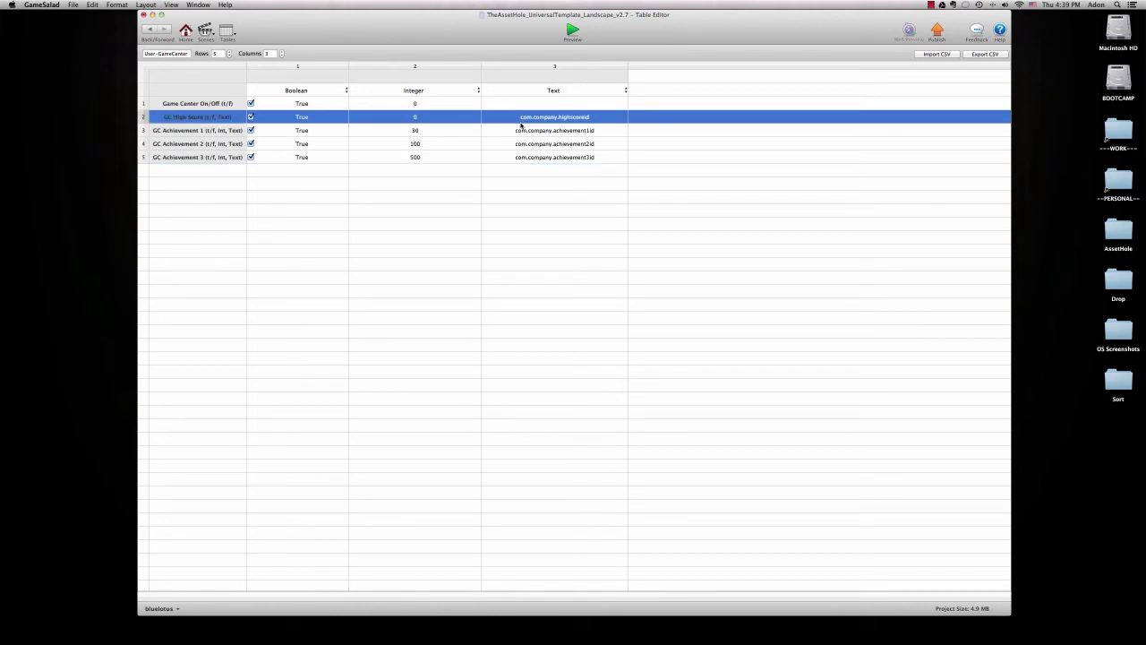
click(220, 131)
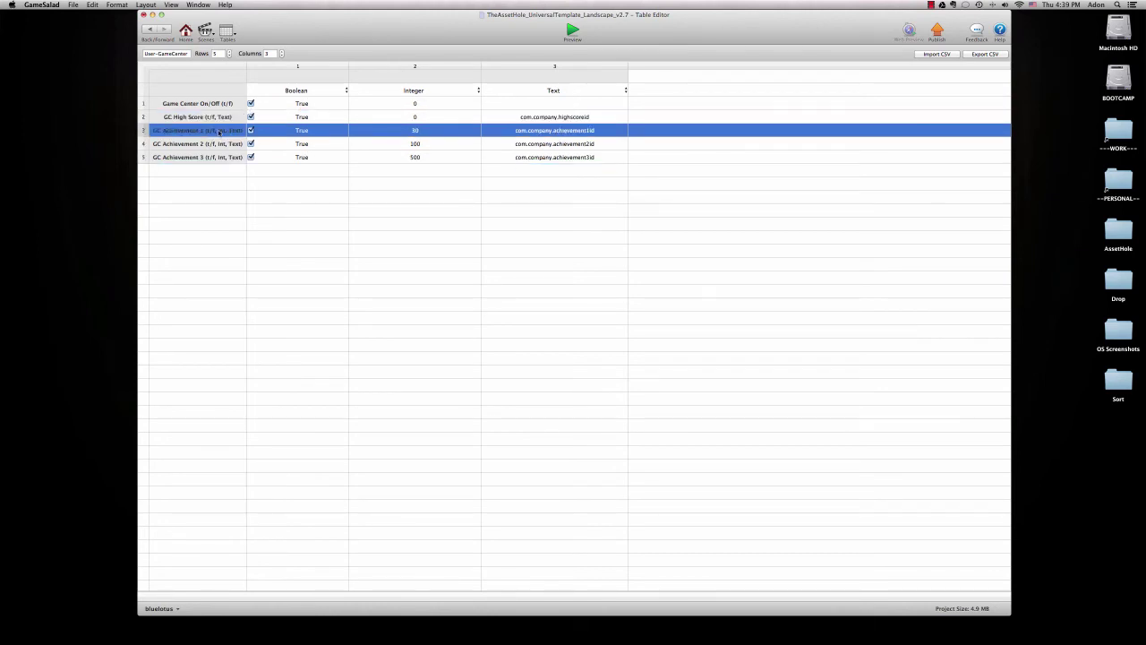
double_click(428, 132)
key(Right)
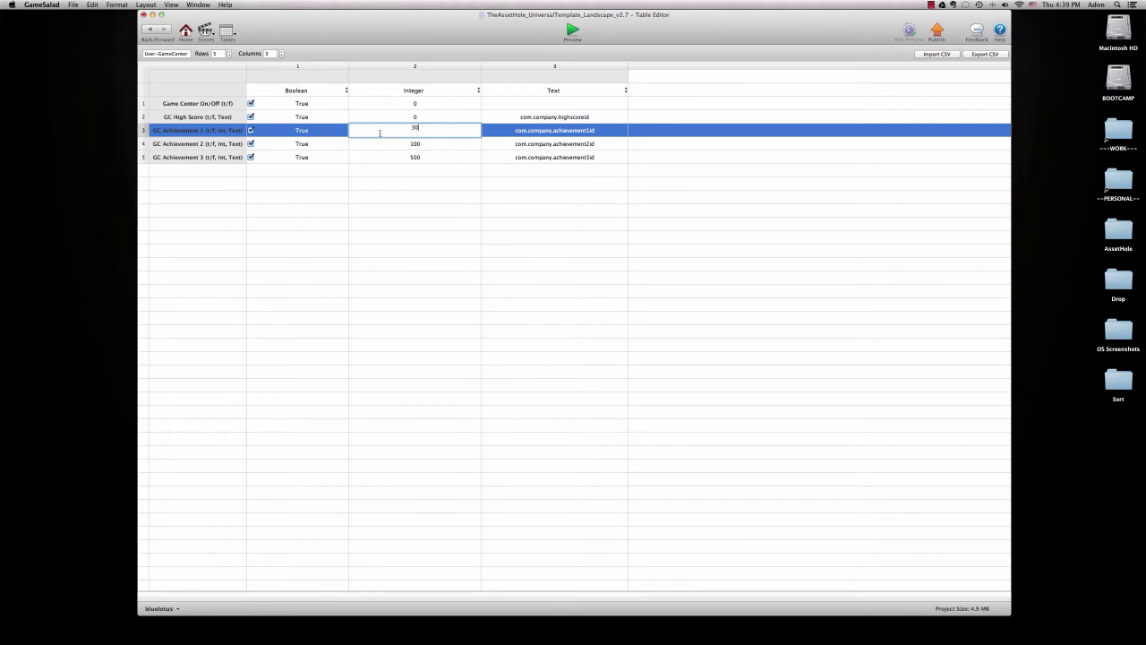
click(318, 133)
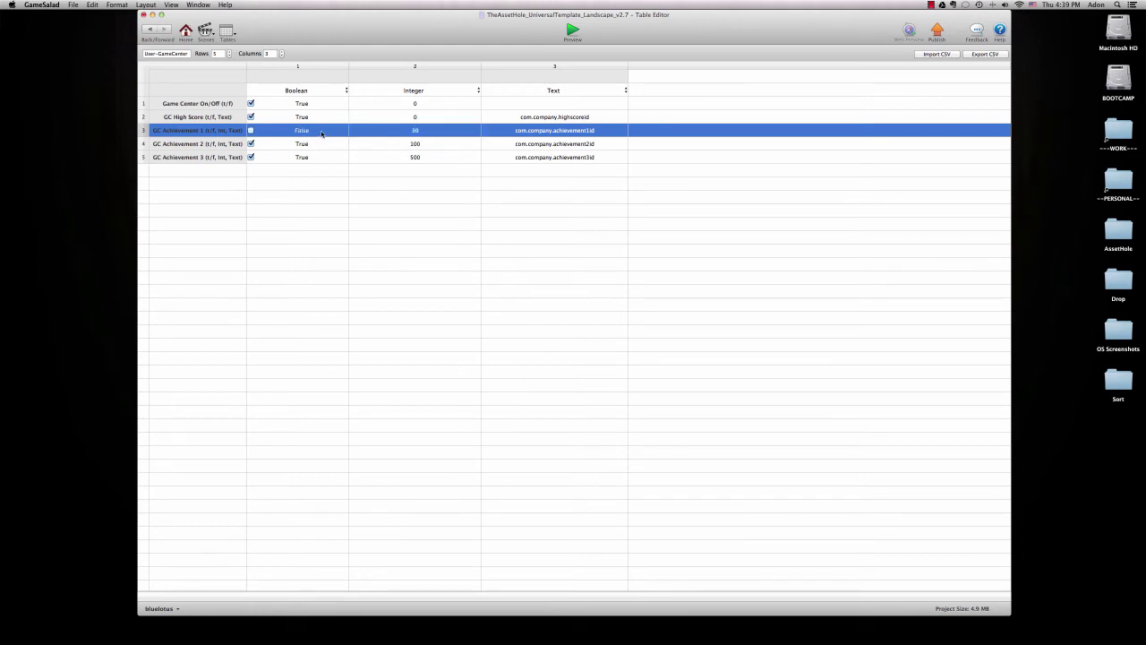
click(251, 131)
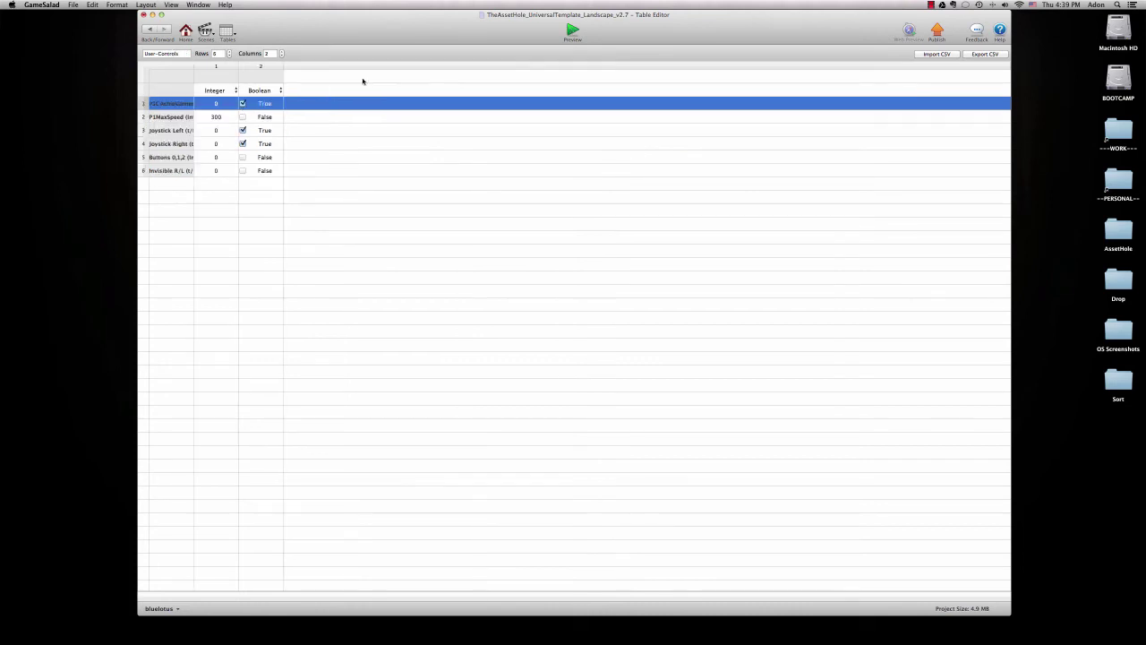
Preview with both joysticks, shoot satellites to reach 30000 points, and dismiss the achievement notice
click(573, 31)
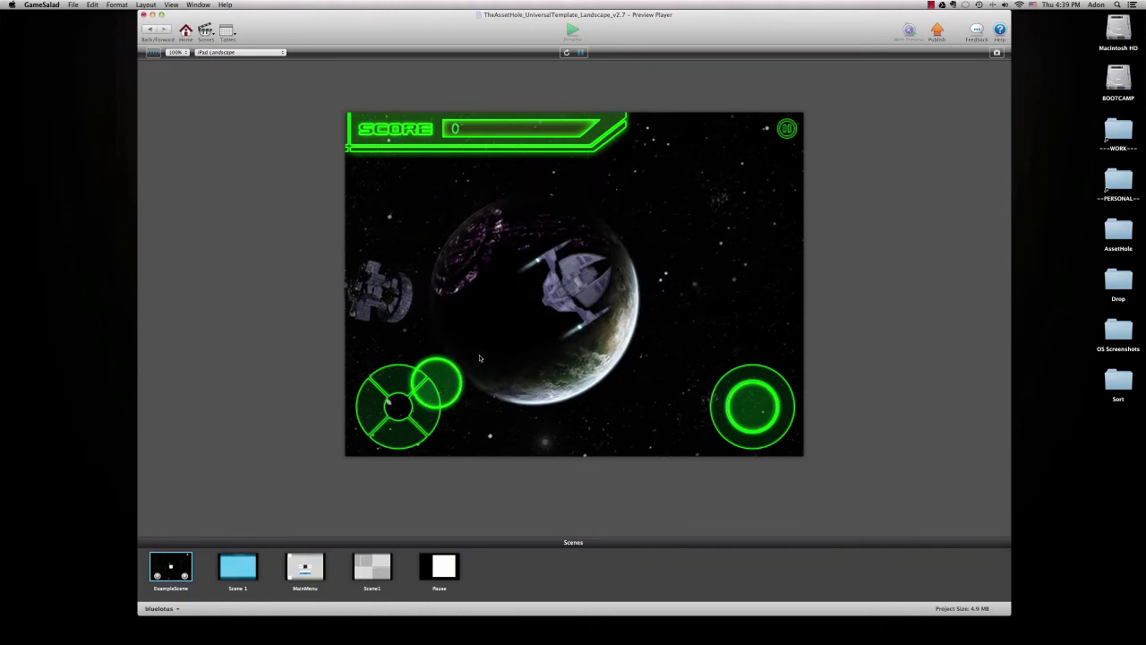
drag(477, 350, 506, 359)
mouse_move(749, 408)
mouse_down()
mouse_move(787, 350)
mouse_move(755, 457)
mouse_move(701, 418)
mouse_move(610, 388)
mouse_up()
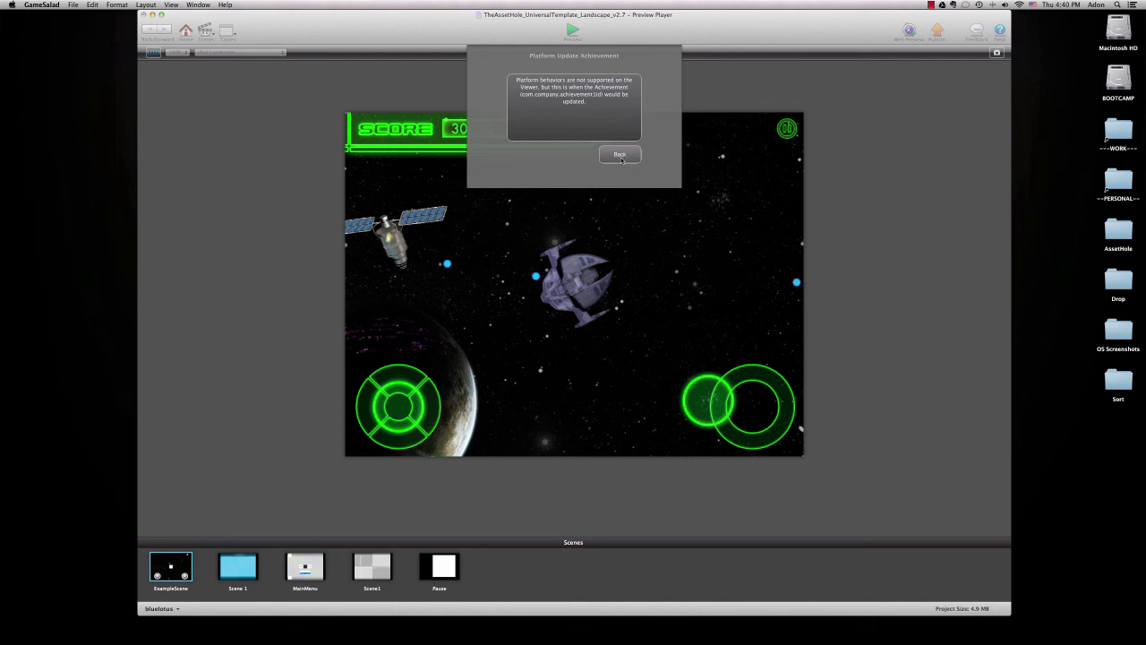
click(619, 156)
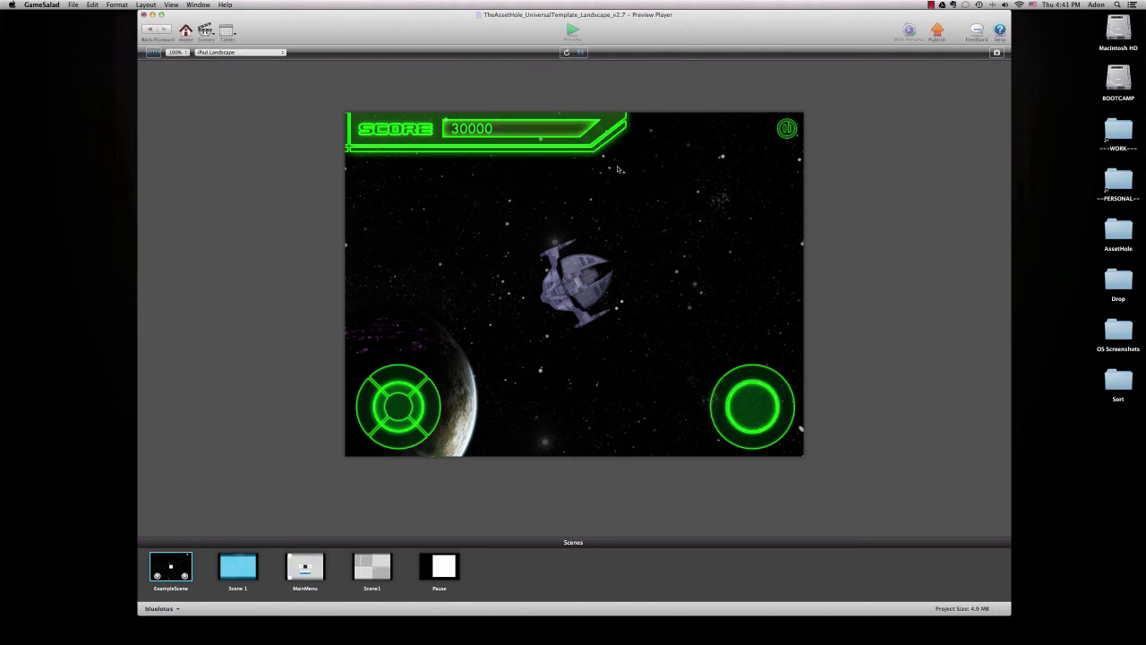
Close the preview and bring up The Asset Hole store at theassethole.com in Chrome
click(185, 30)
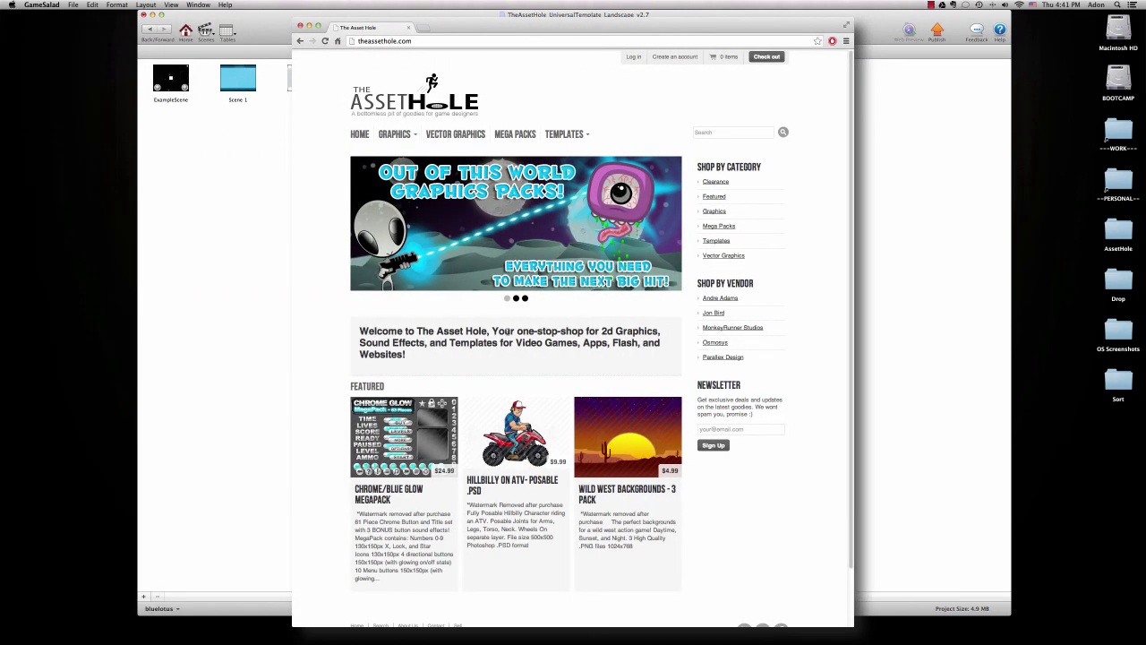
View enlarged images of the Hillbilly on ATV and Black Spider Walk Cycle products
click(514, 434)
click(437, 246)
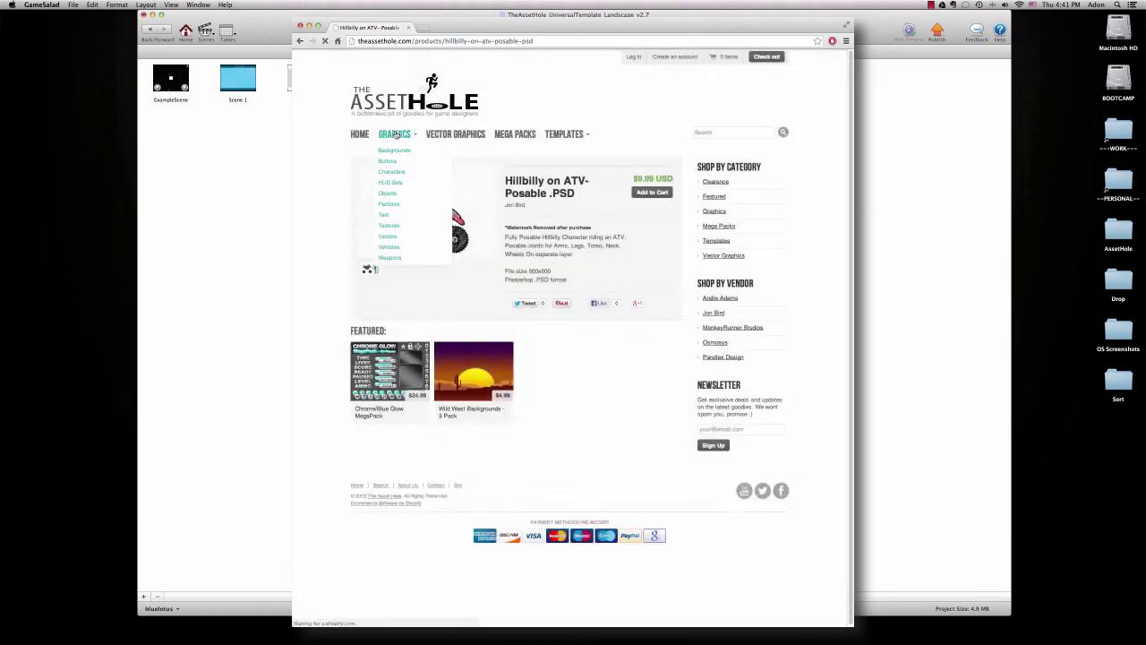
click(394, 133)
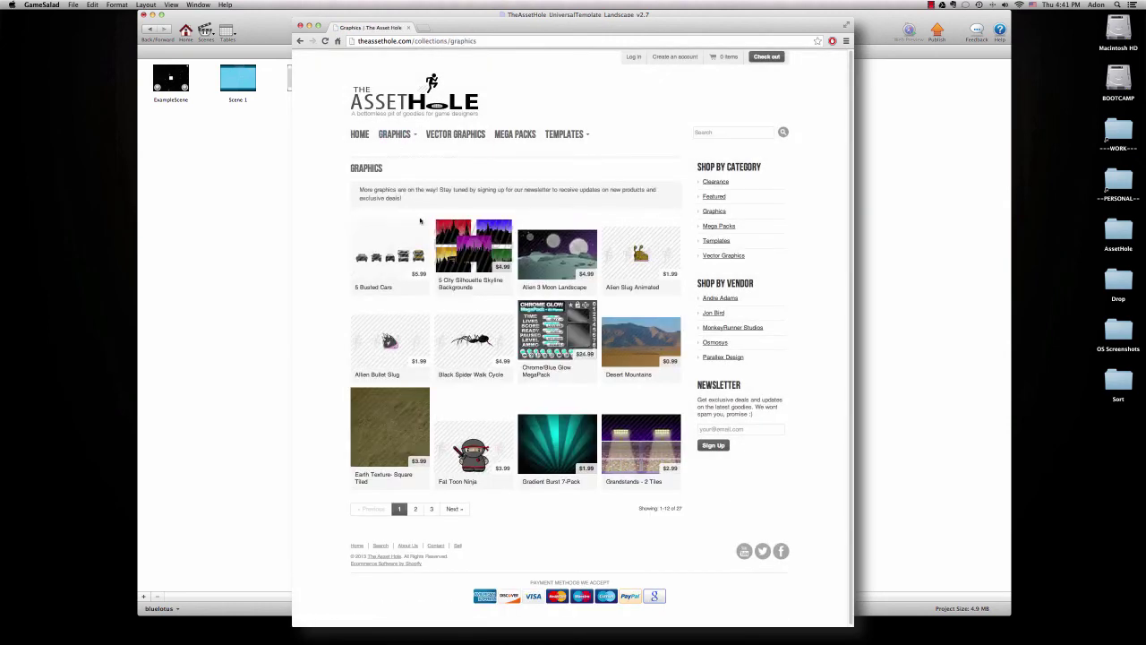
click(468, 341)
click(425, 209)
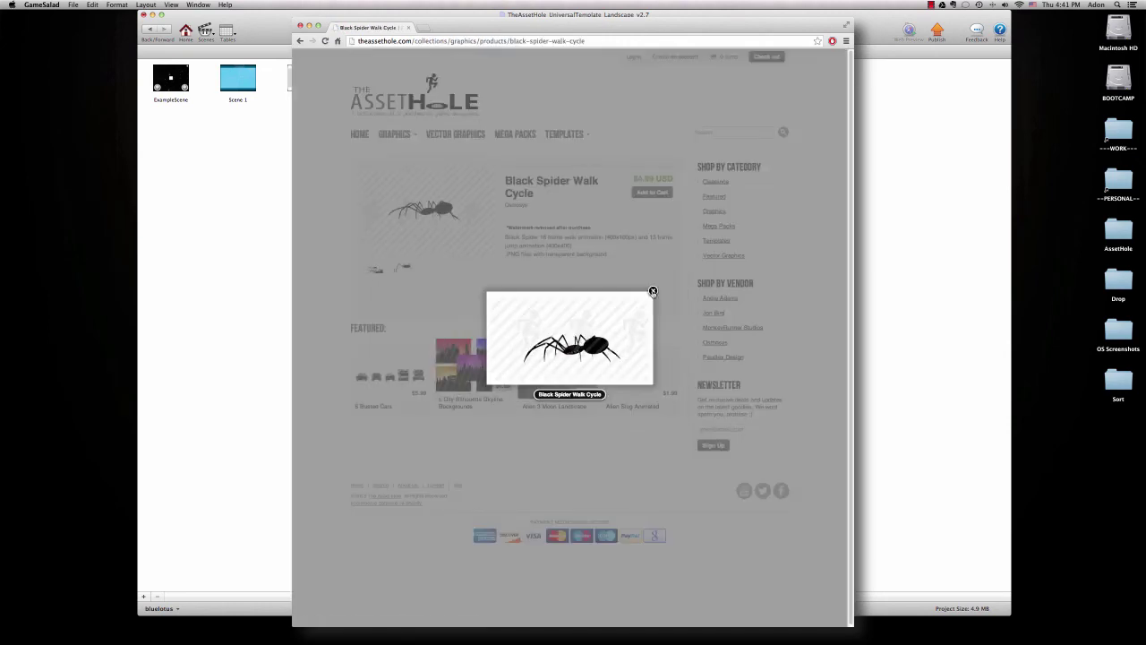
Preview the Alien Slug Animated and Alien 3 Moon Landscape product images from Graphics
click(394, 133)
click(640, 246)
click(426, 211)
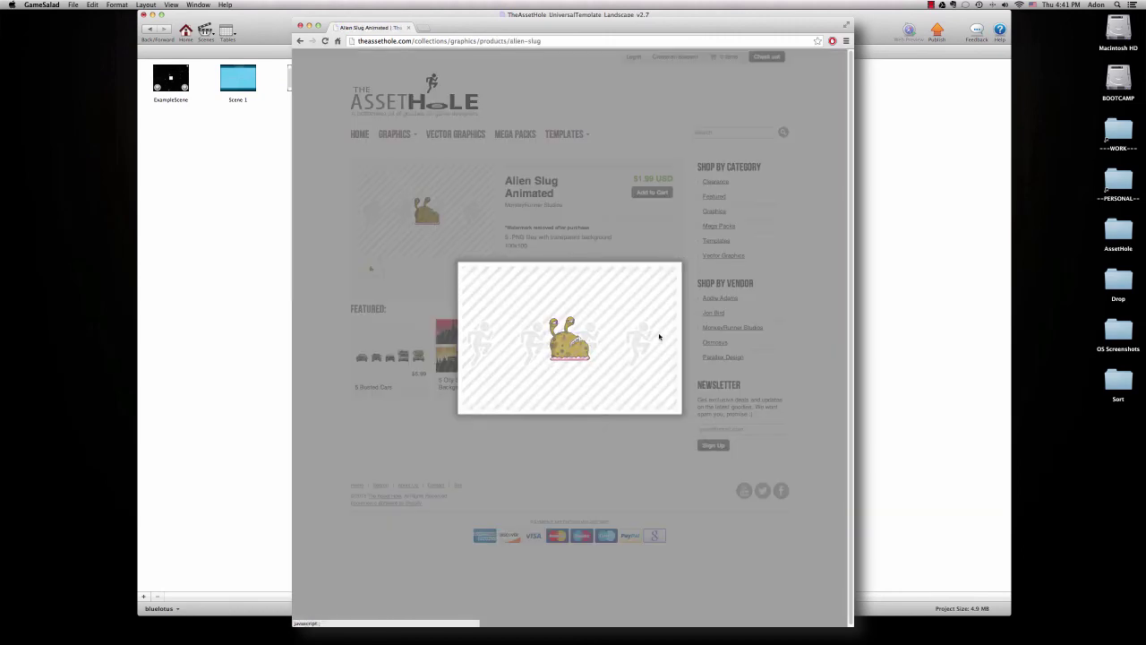
click(681, 260)
click(555, 349)
click(466, 193)
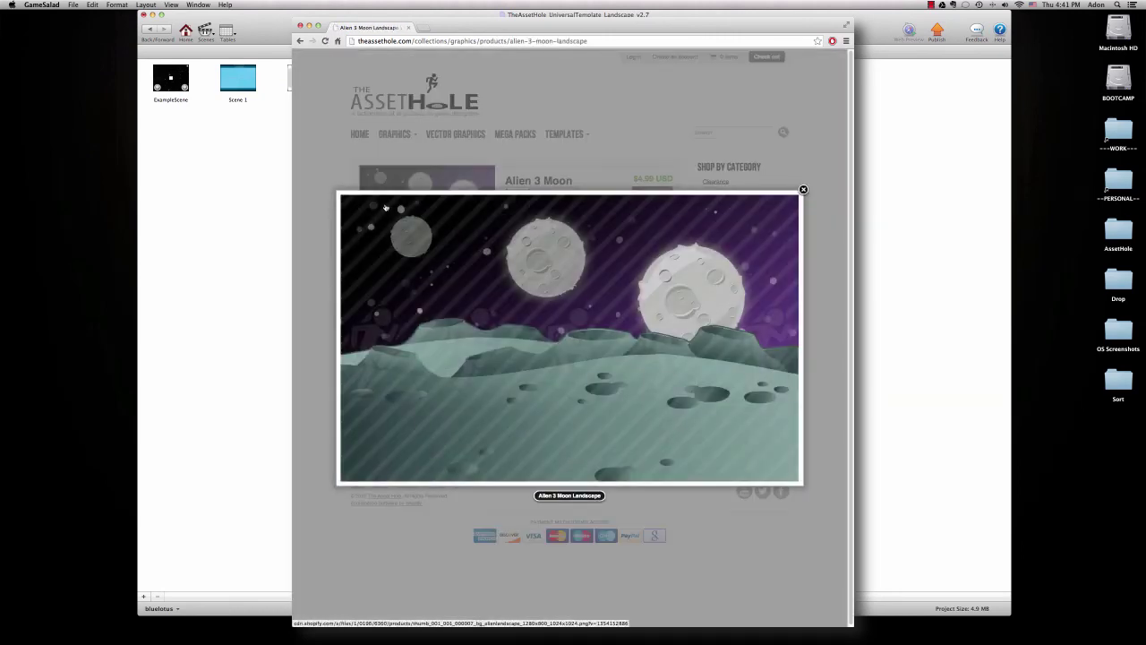
click(480, 180)
Go to page 3 of Graphics, flip through the Wild West Backgrounds images, then move the browser aside
click(394, 133)
click(421, 512)
click(428, 518)
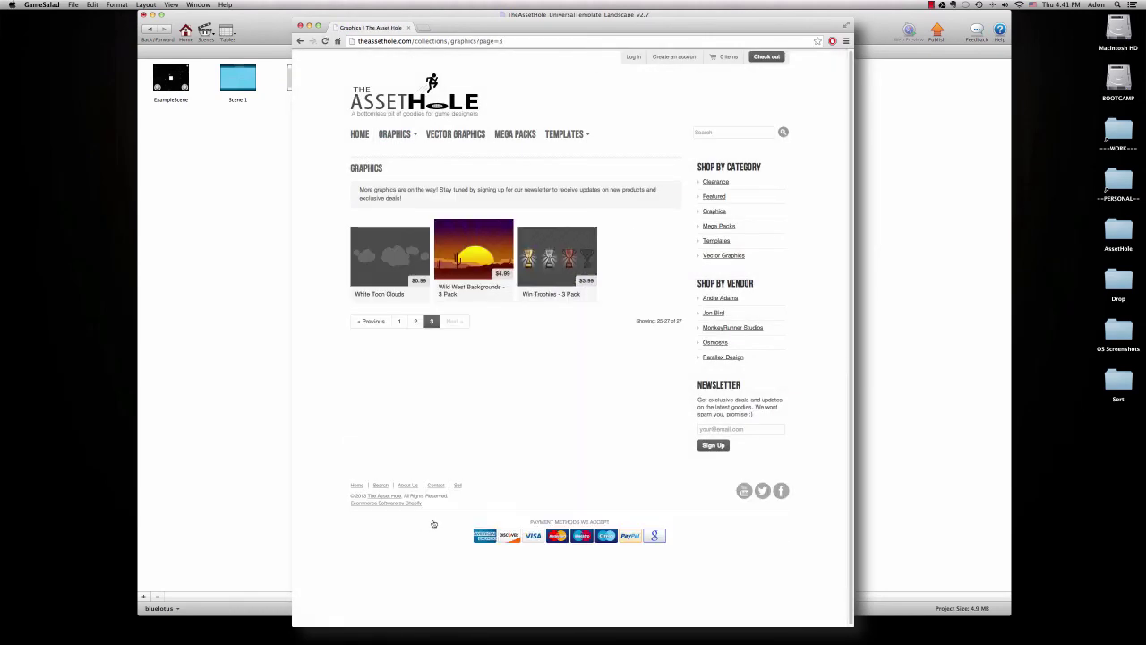
click(440, 234)
click(439, 234)
click(788, 335)
click(788, 335)
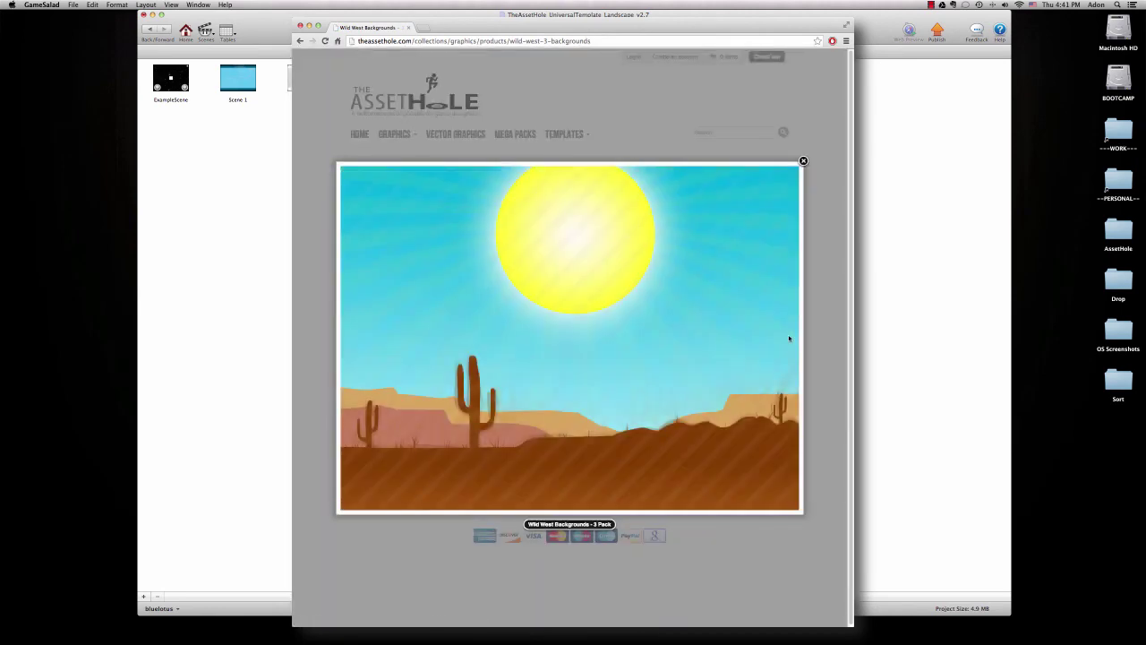
key(Escape)
drag(573, 27, 288, 27)
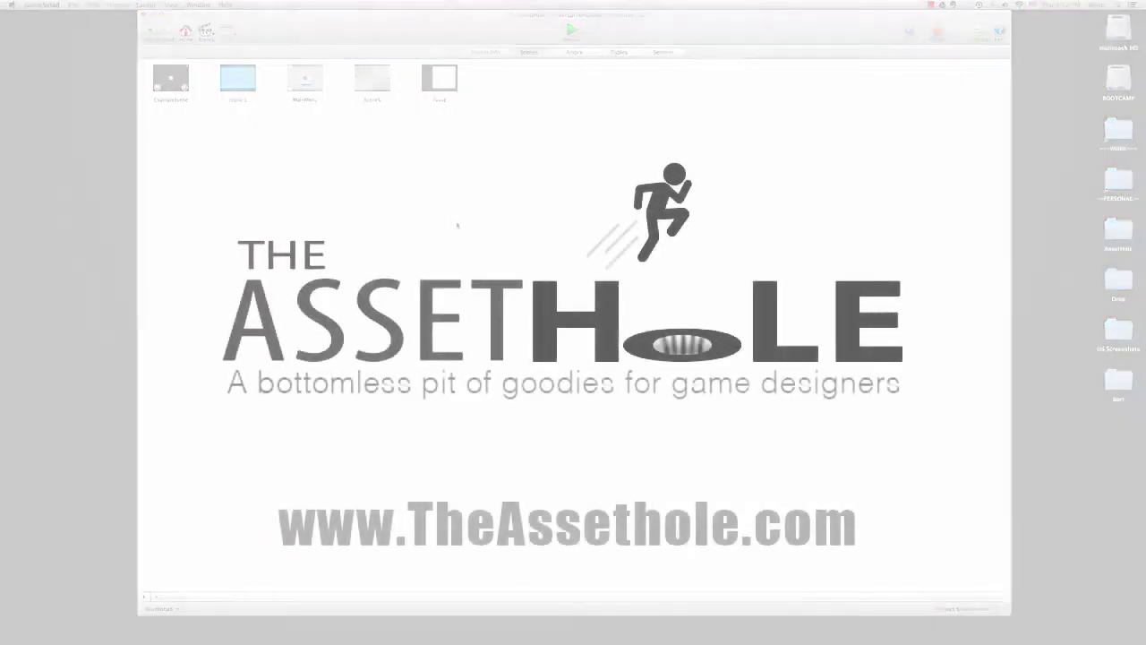